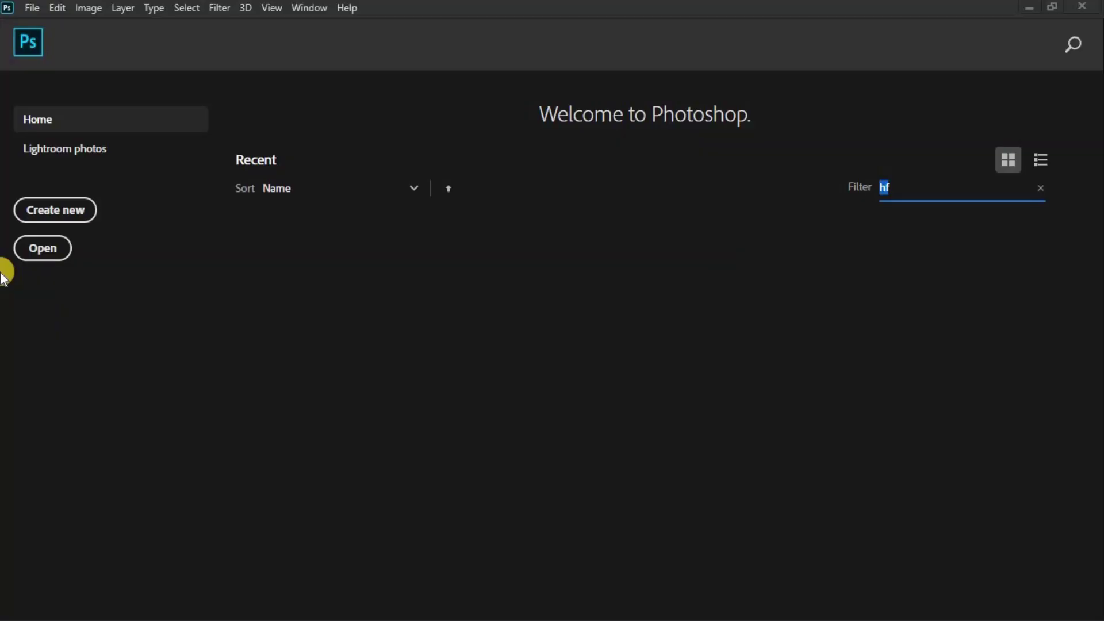
Open the IMG_1575 signature photo and zoom in on the signature.
left_click(53, 252)
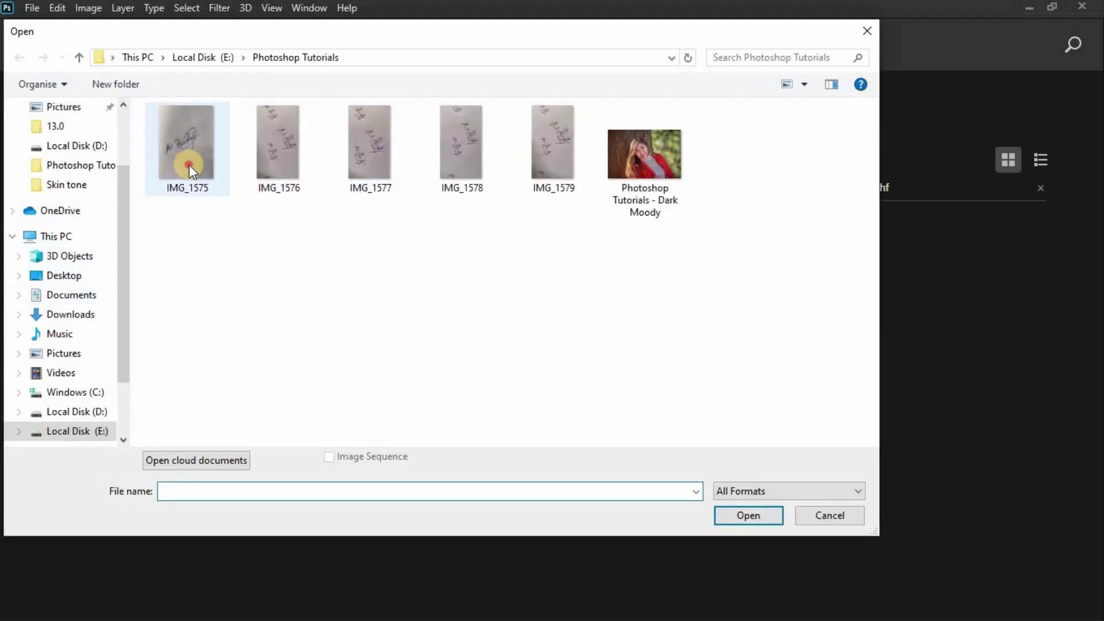
left_click(190, 167)
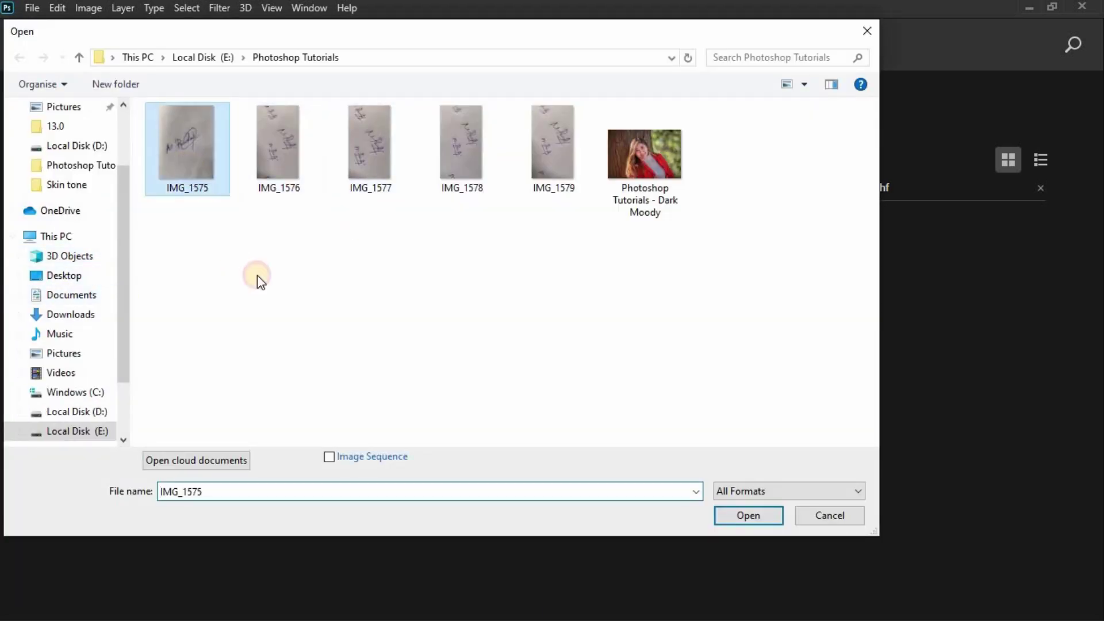
left_click(756, 516)
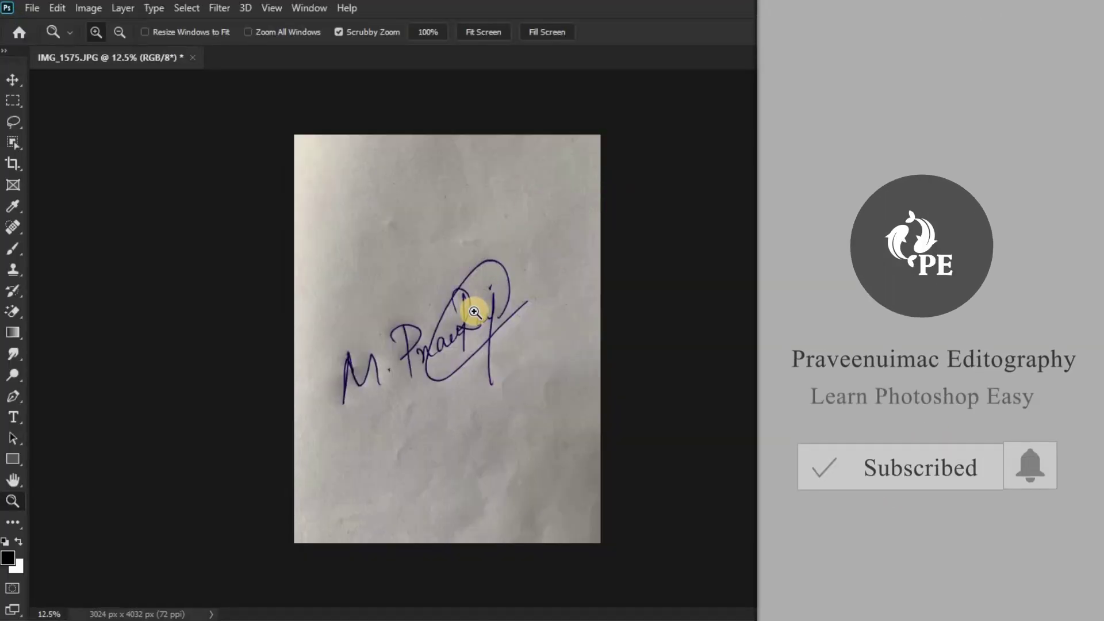
left_click_drag(514, 313, 524, 318)
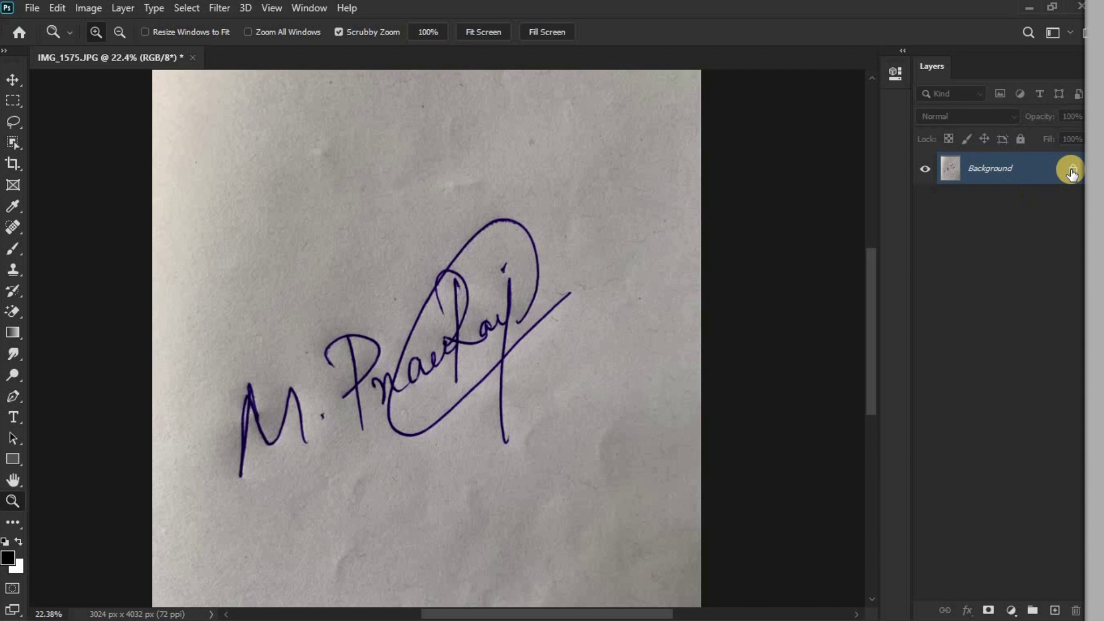
Unlock the background into an editable Layer 0 and launch the Camera Raw filter.
left_click(1067, 168)
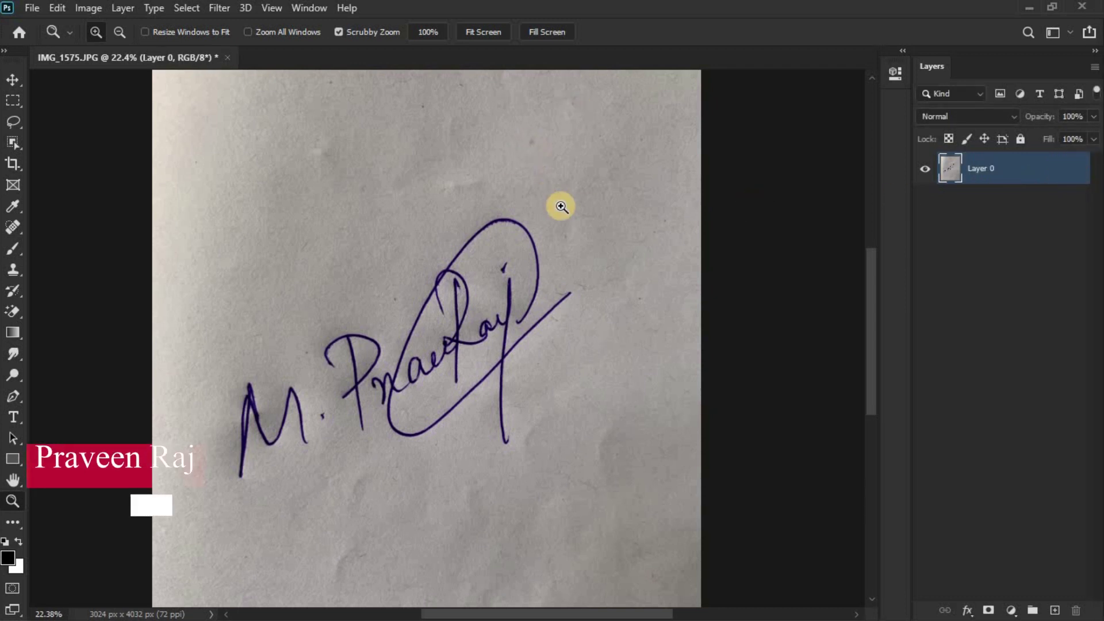
left_click_drag(567, 232, 587, 223)
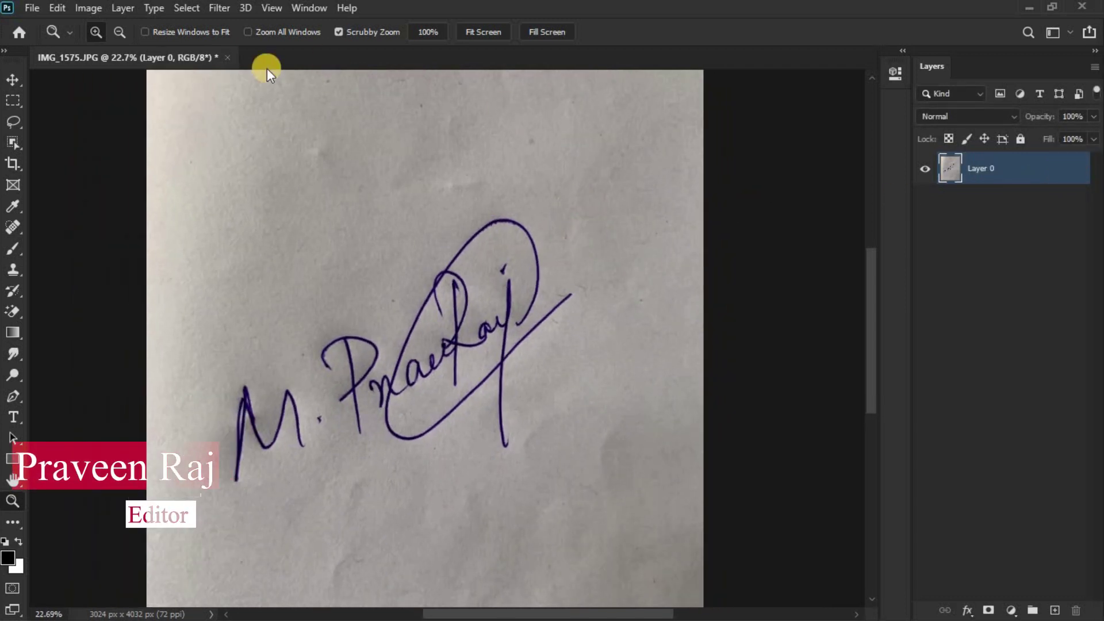
left_click(217, 8)
left_click(276, 104)
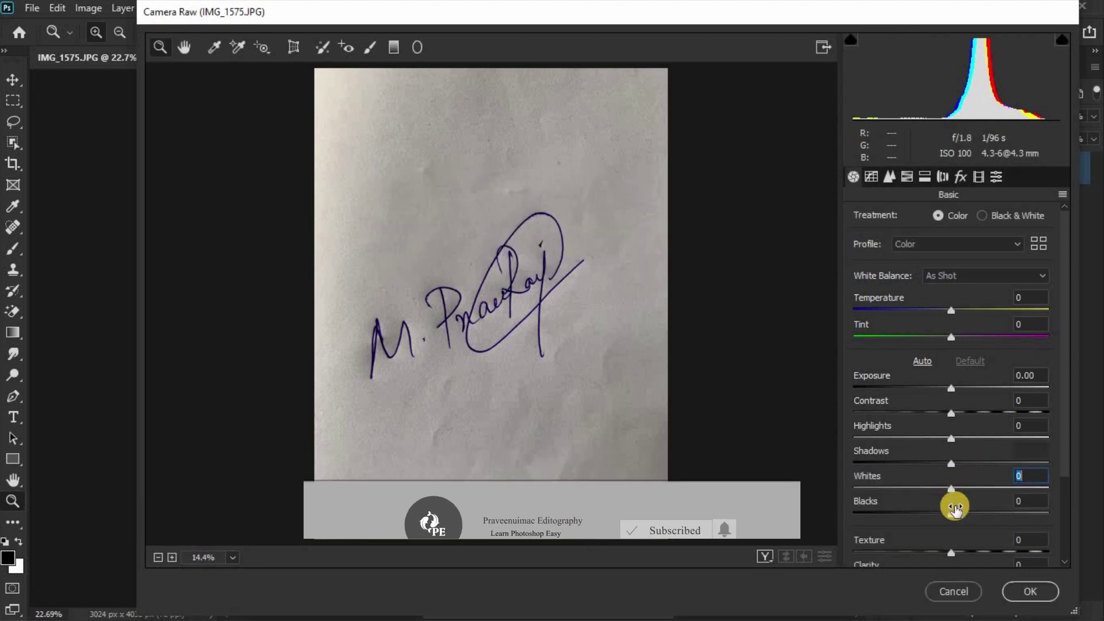
In Camera Raw, set Whites to +100 and Blacks to -100, then apply the adjustment.
type("55")
key("Return")
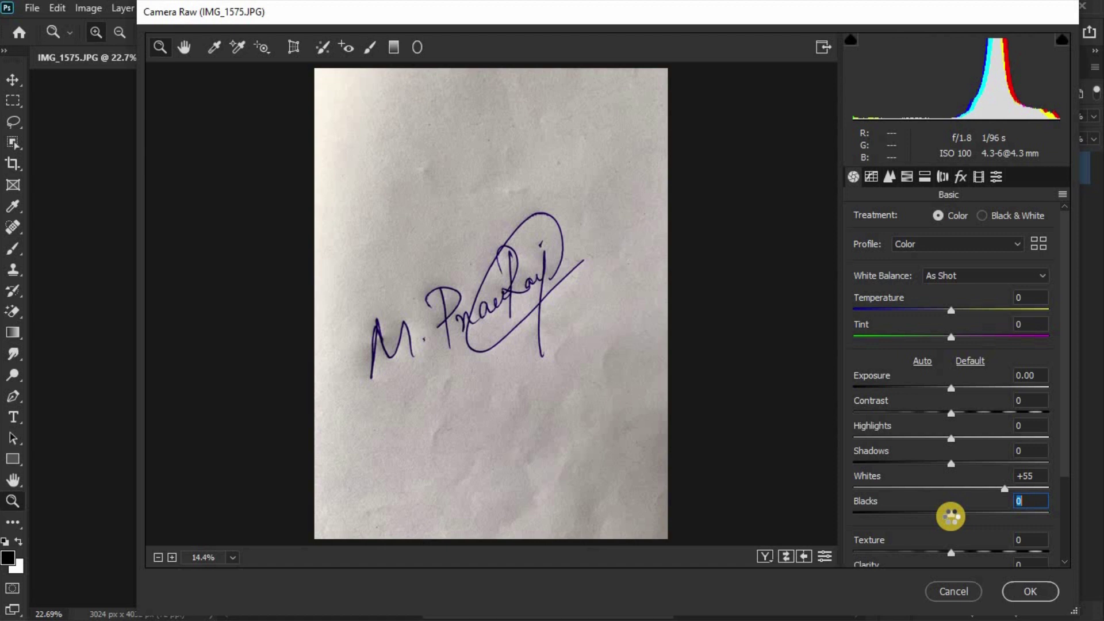
type("-70")
key("Return")
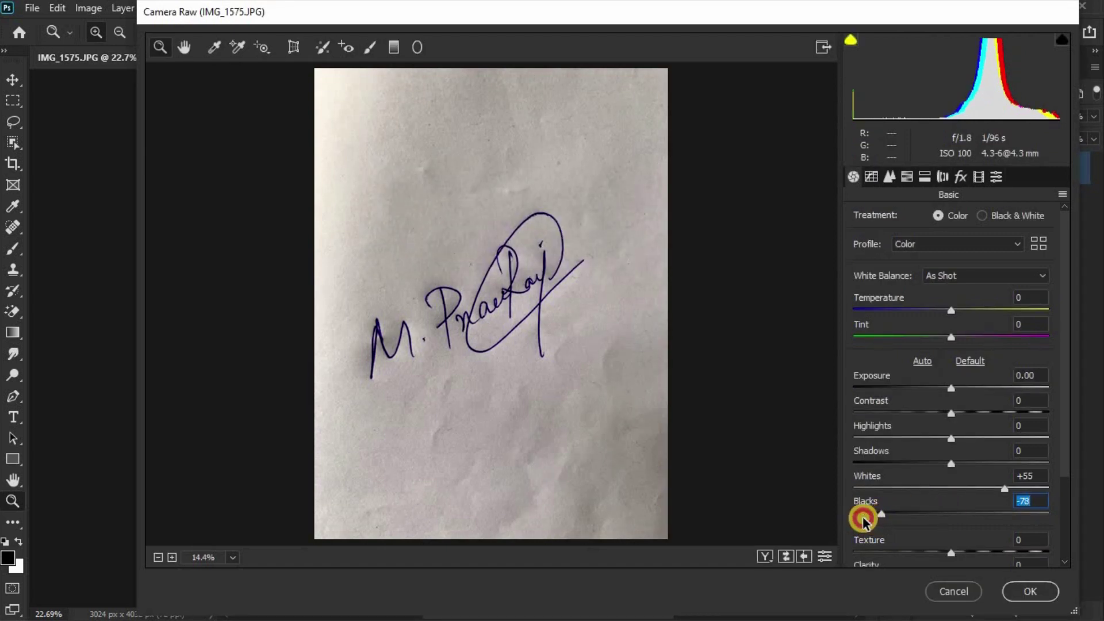
left_click_drag(863, 521, 857, 515)
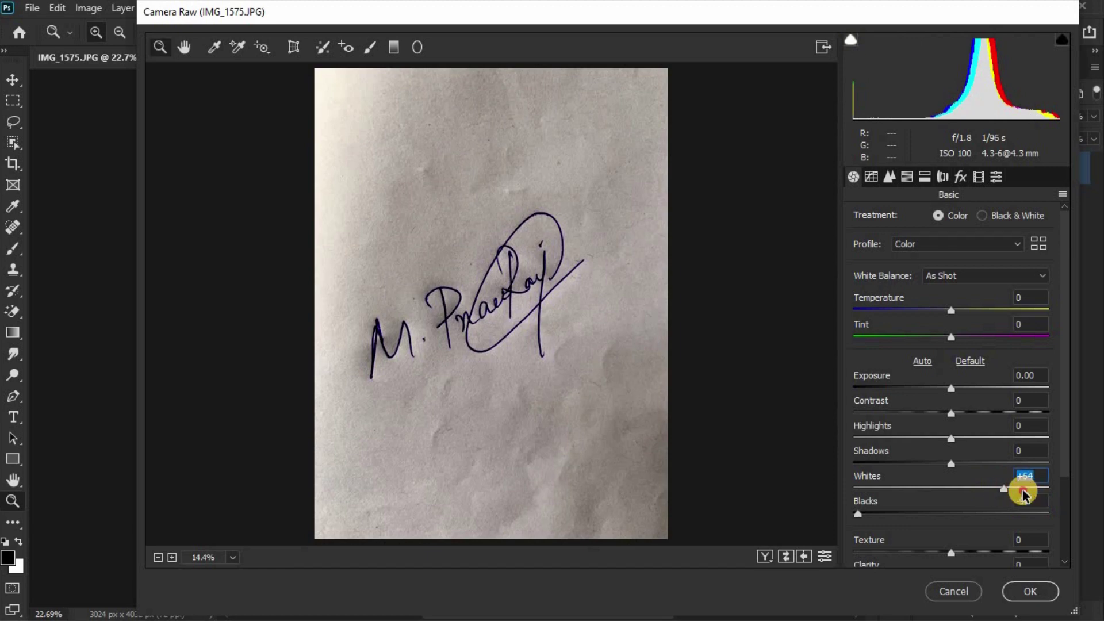
left_click_drag(1023, 493, 1066, 498)
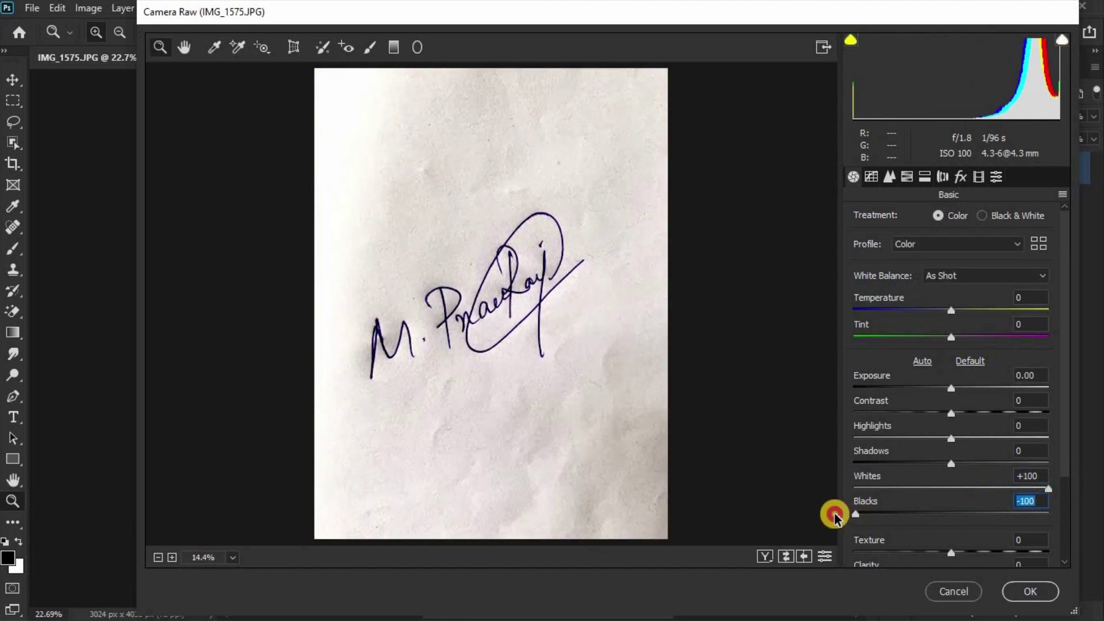
left_click_drag(835, 515, 834, 515)
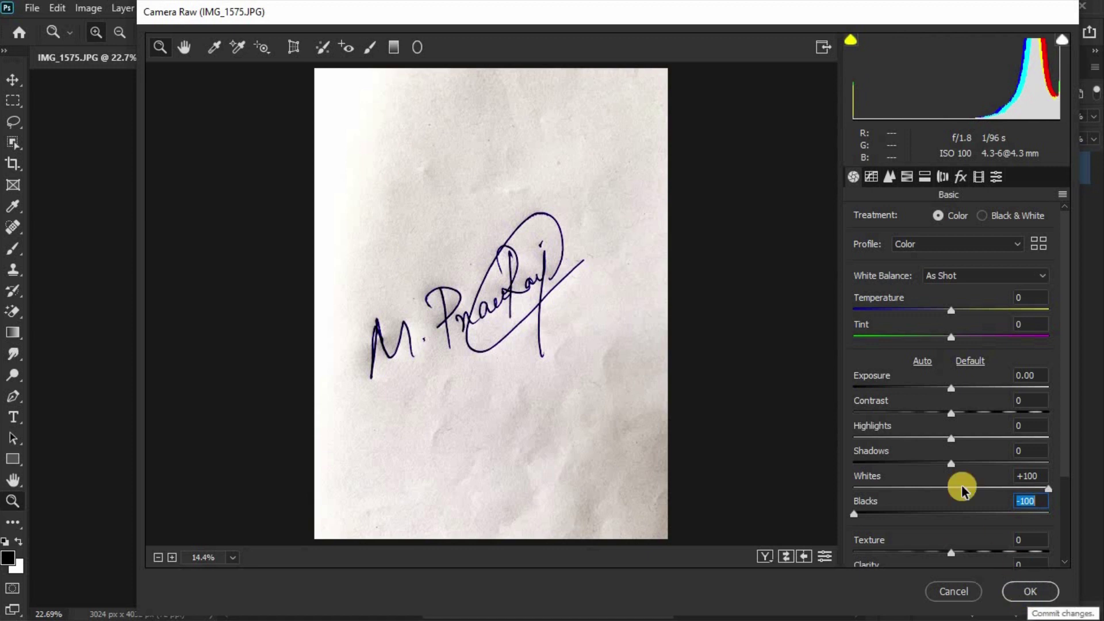
key("Return")
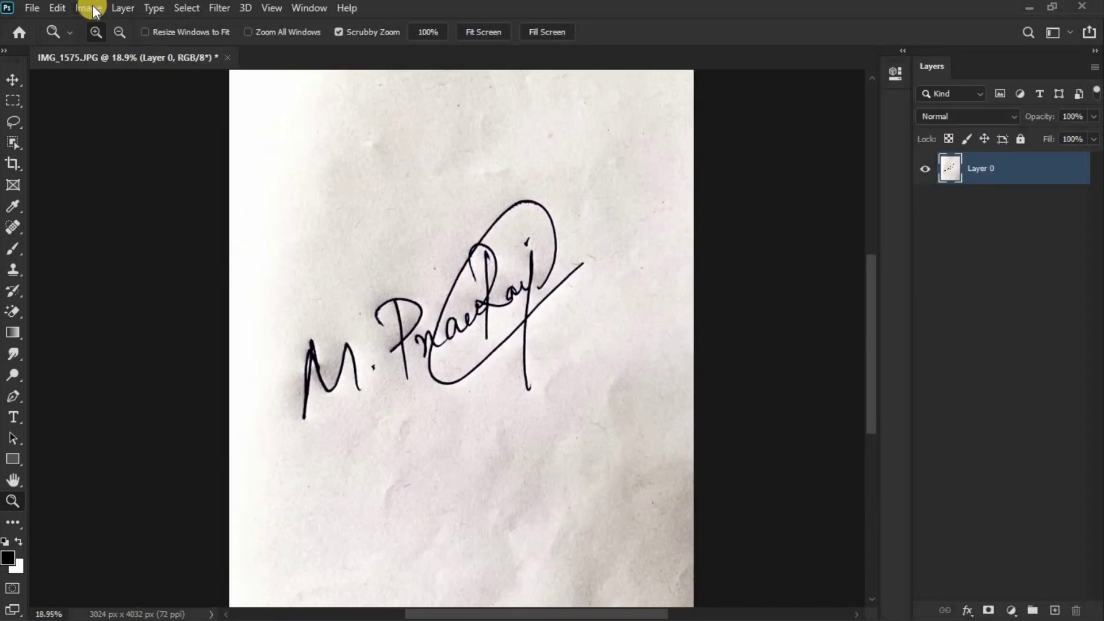
Open Color Range and set it to select only Shadows, without localized color clusters.
left_click(189, 8)
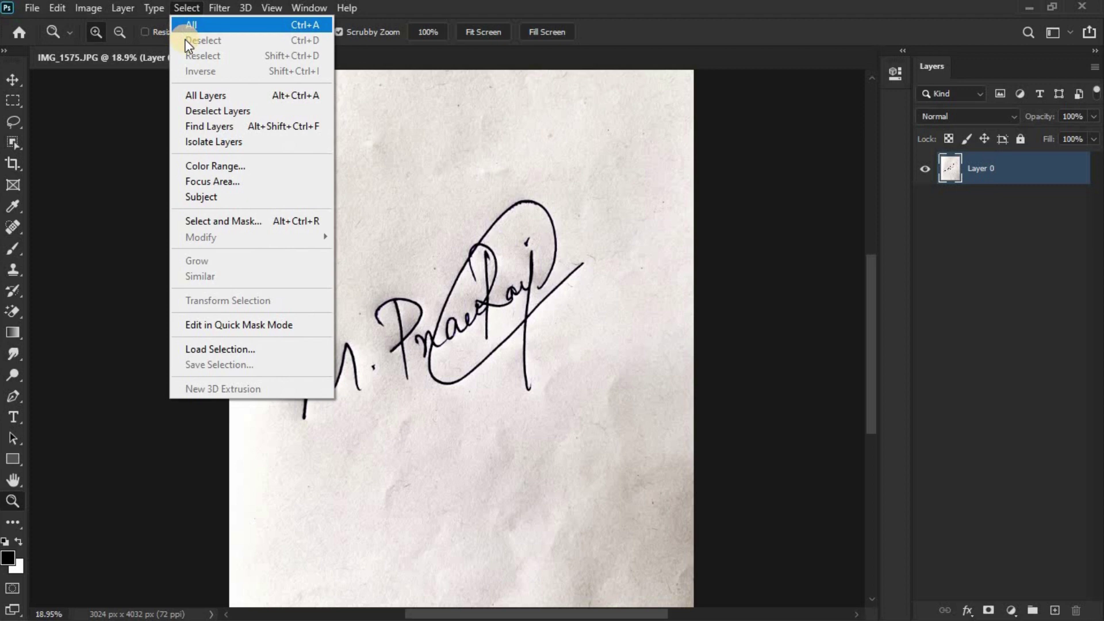
left_click(235, 163)
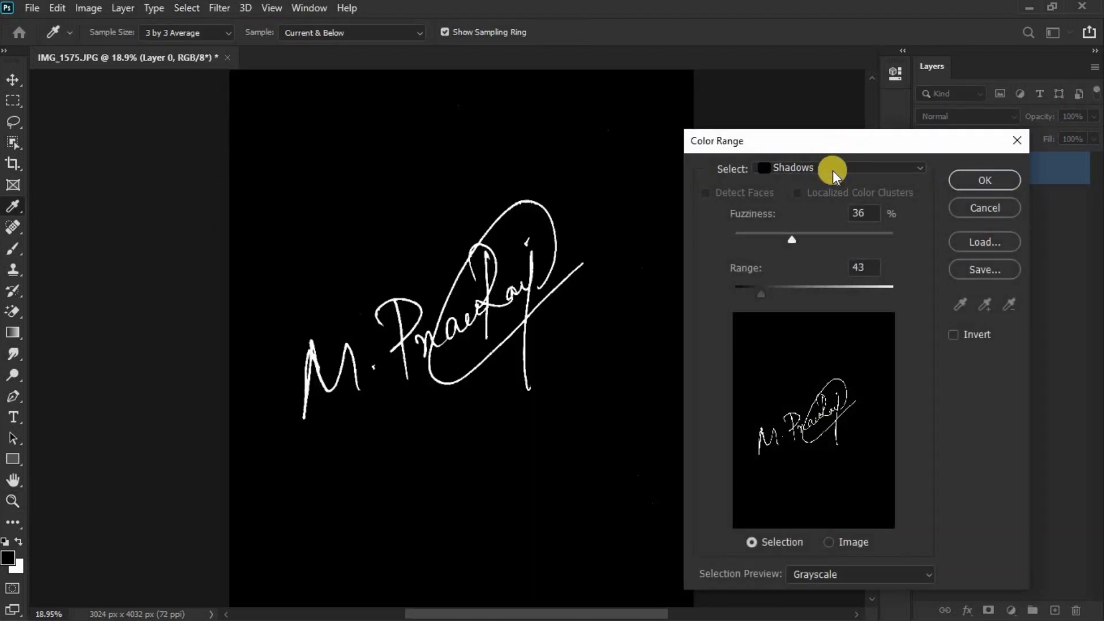
left_click(833, 170)
left_click(817, 180)
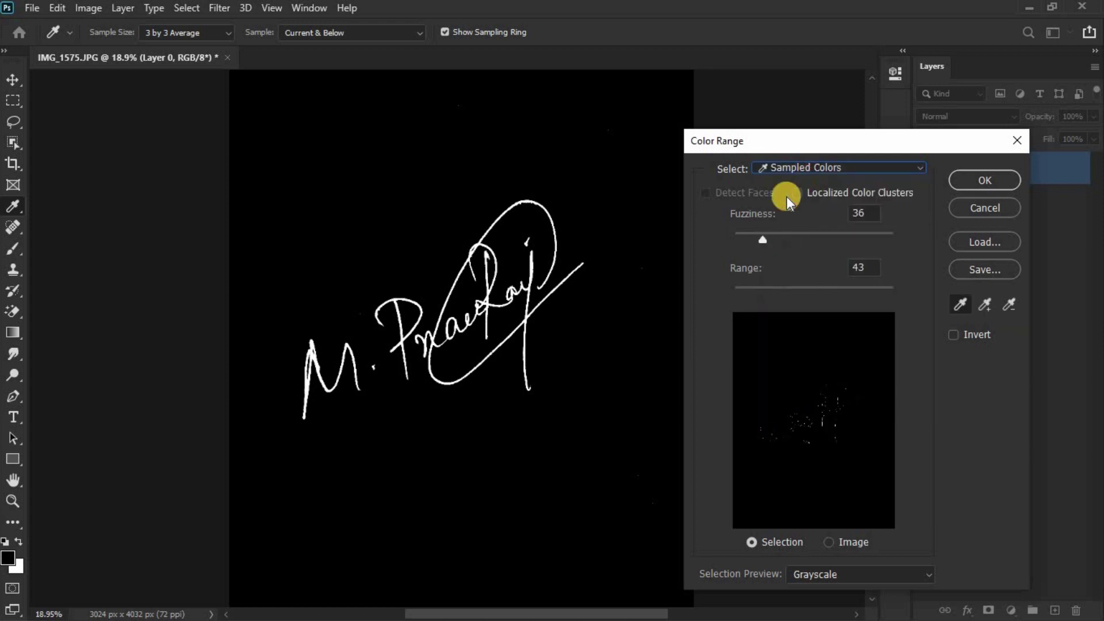
left_click(797, 193)
left_click(837, 170)
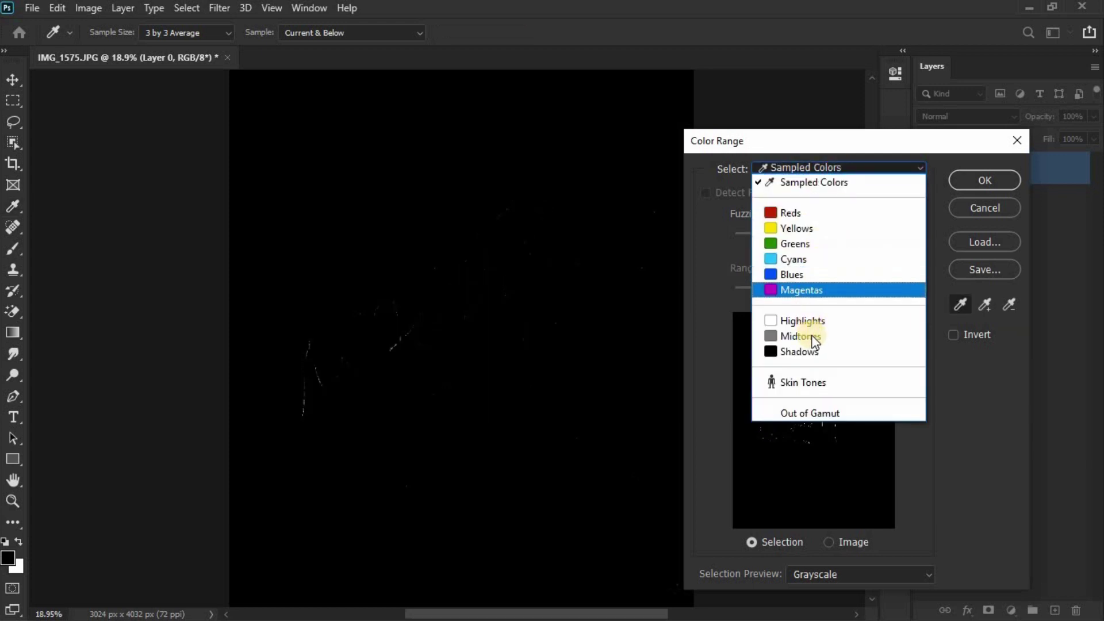
left_click(826, 350)
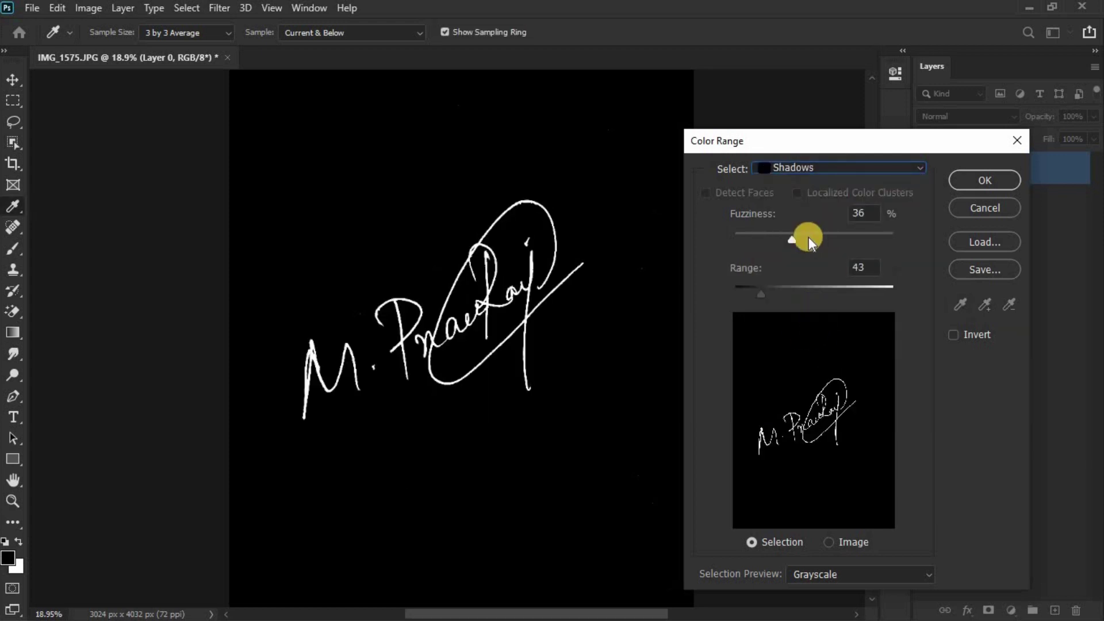
Keep the Grayscale selection preview and set Fuzziness to 45 and Range to 72.
left_click_drag(756, 291, 718, 286)
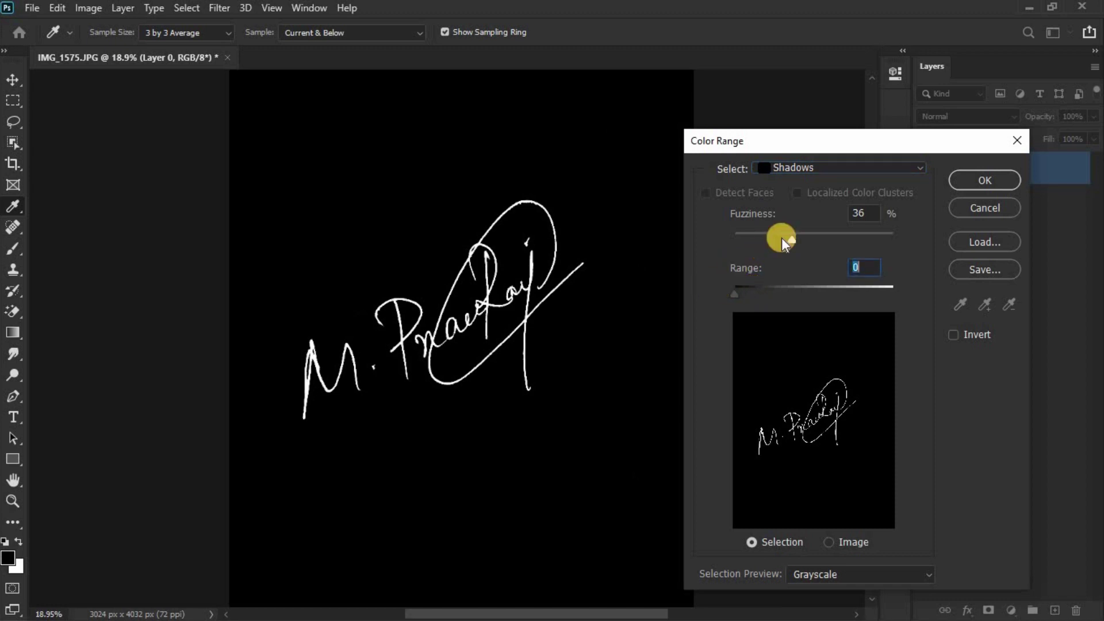
left_click_drag(783, 241, 704, 227)
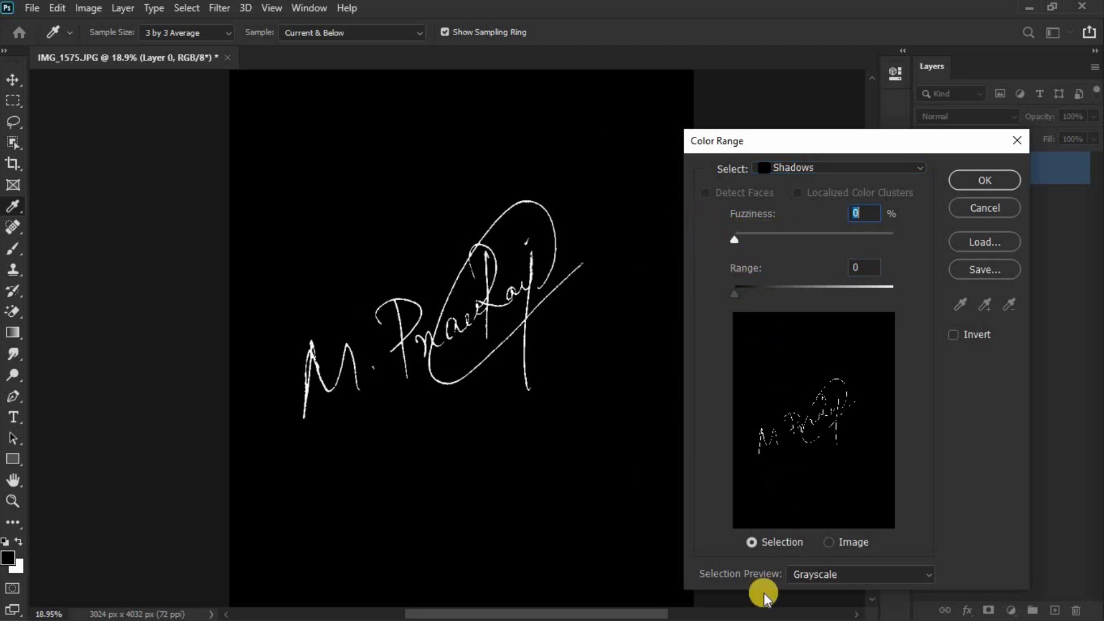
left_click(843, 575)
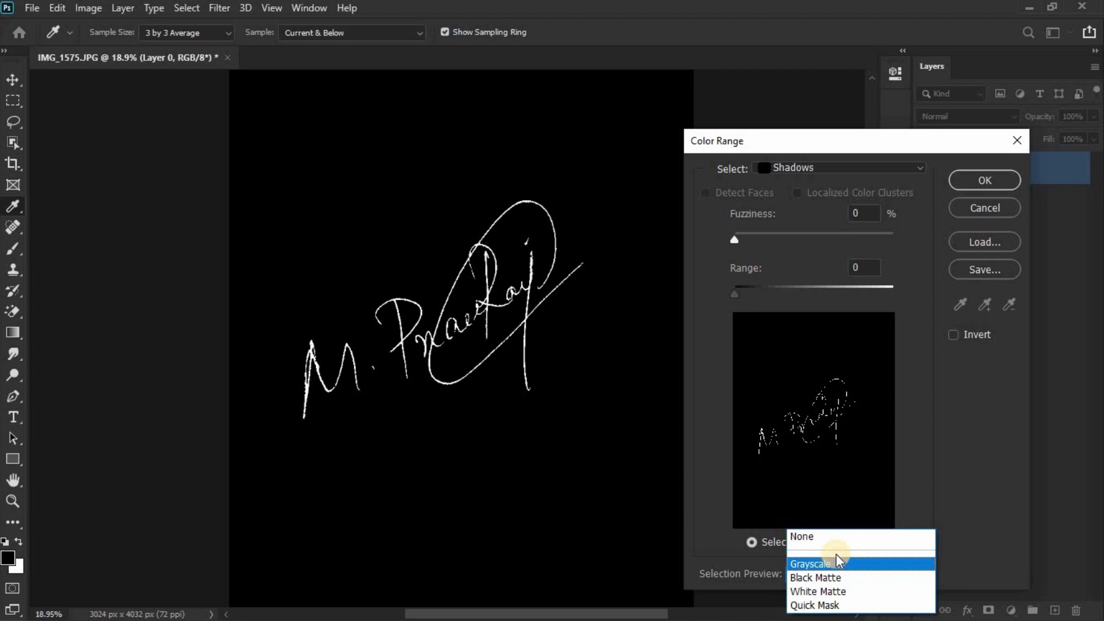
left_click(833, 562)
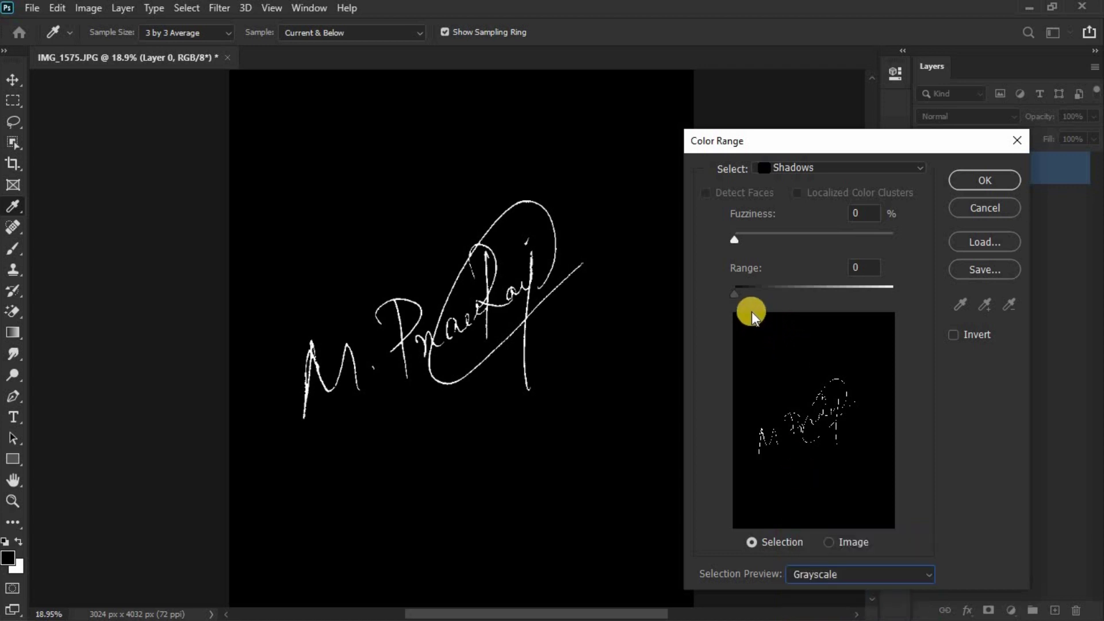
left_click_drag(739, 293, 786, 288)
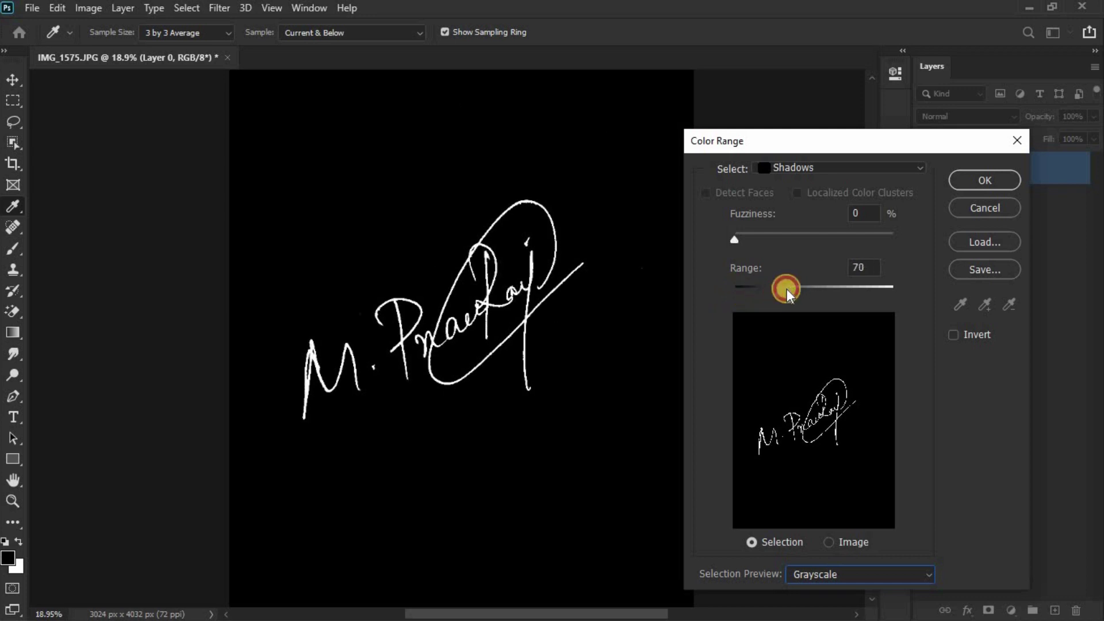
left_click_drag(736, 239, 809, 239)
left_click(970, 183)
key("z")
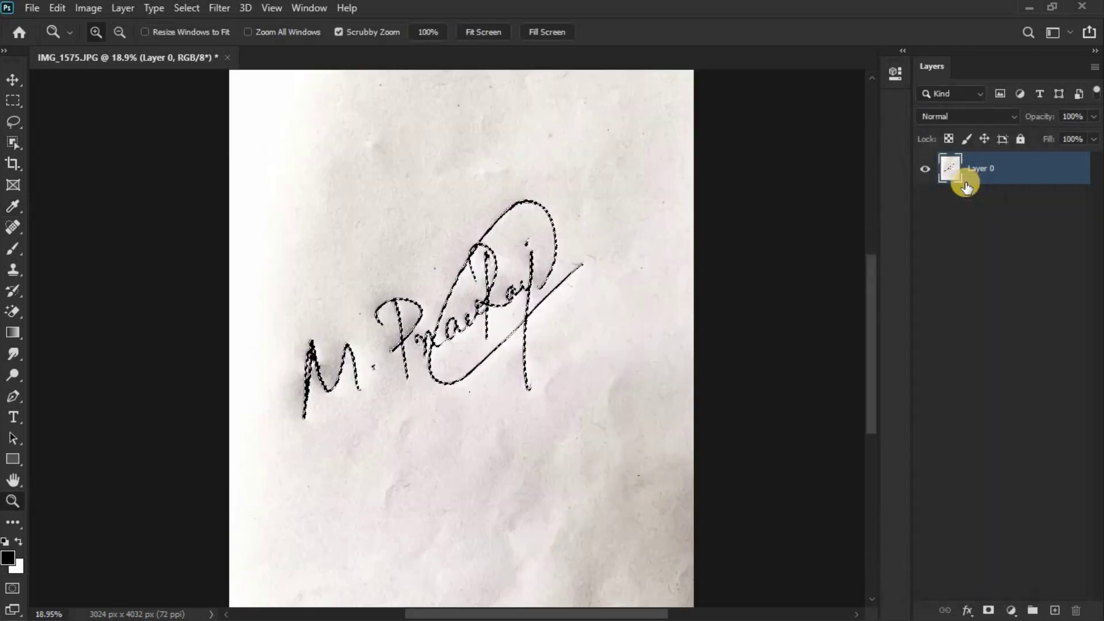
left_click(532, 344)
left_click(460, 351)
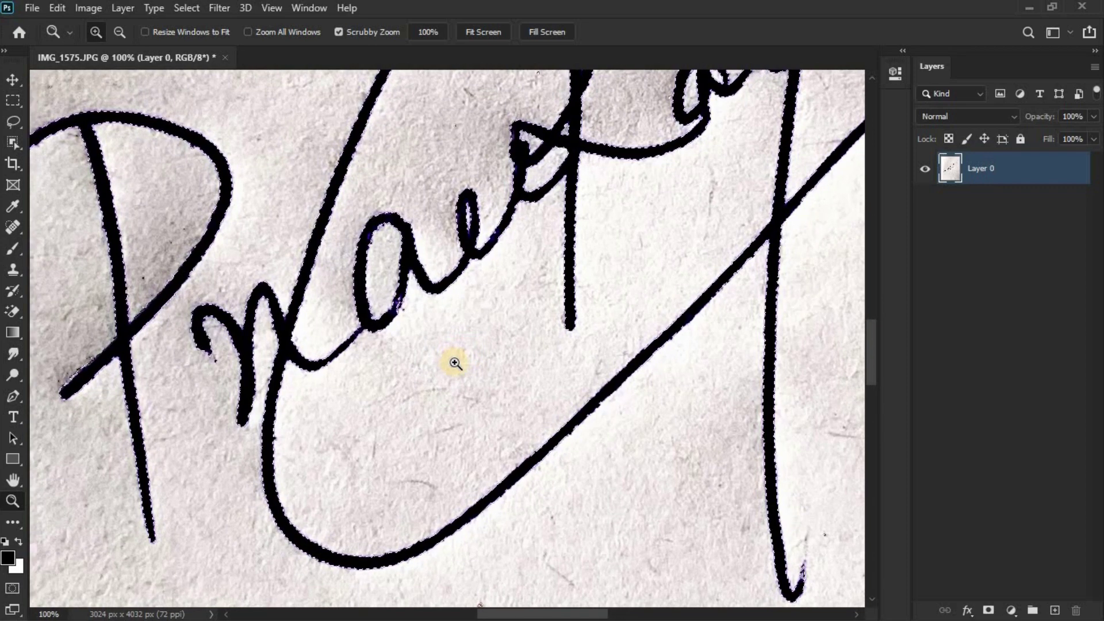
mouse_move(444, 370)
left_mouse_down()
mouse_move(419, 365)
mouse_move(472, 358)
mouse_move(446, 360)
left_mouse_up()
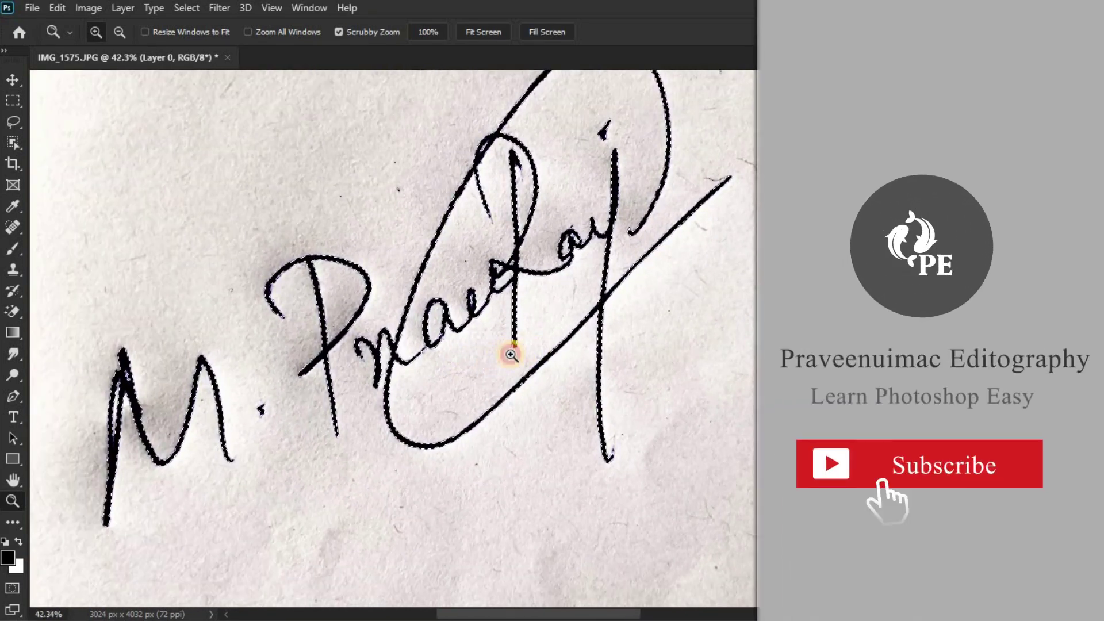
left_click(510, 350, "alt")
left_click_drag(517, 354, 522, 340)
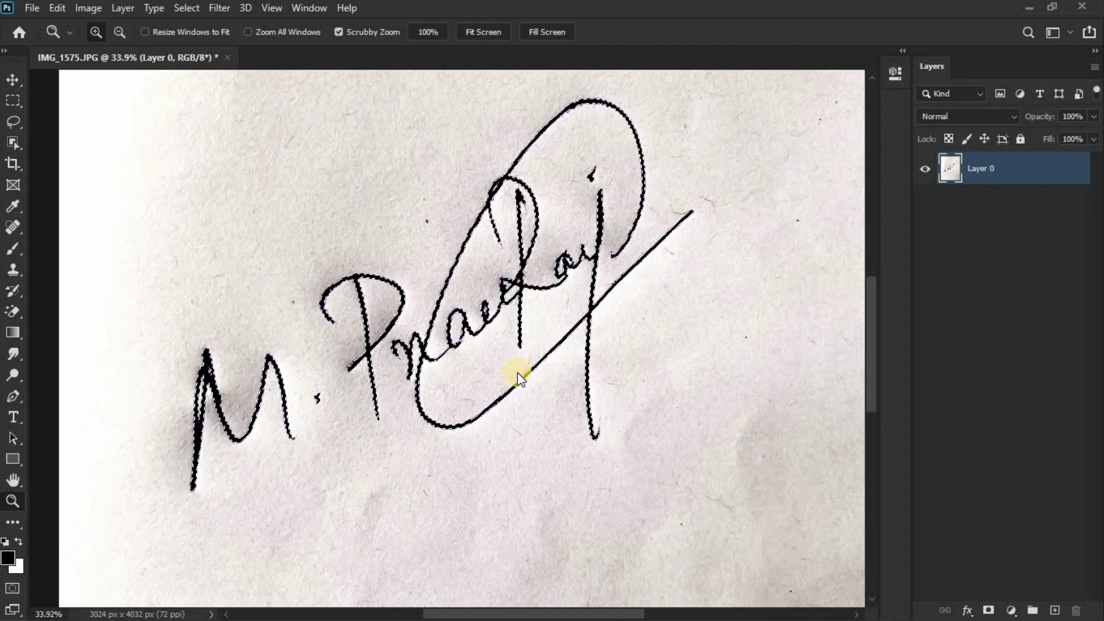
Feather the signature selection by 1 pixel and zoom in to inspect the P stroke's edges.
key("shift+F6")
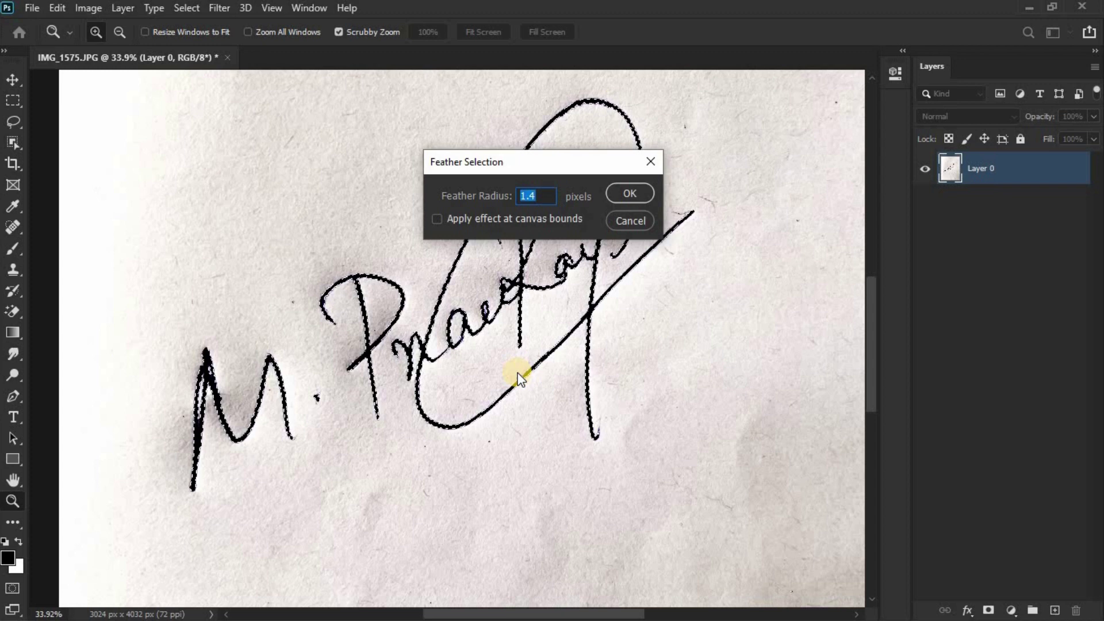
type("1")
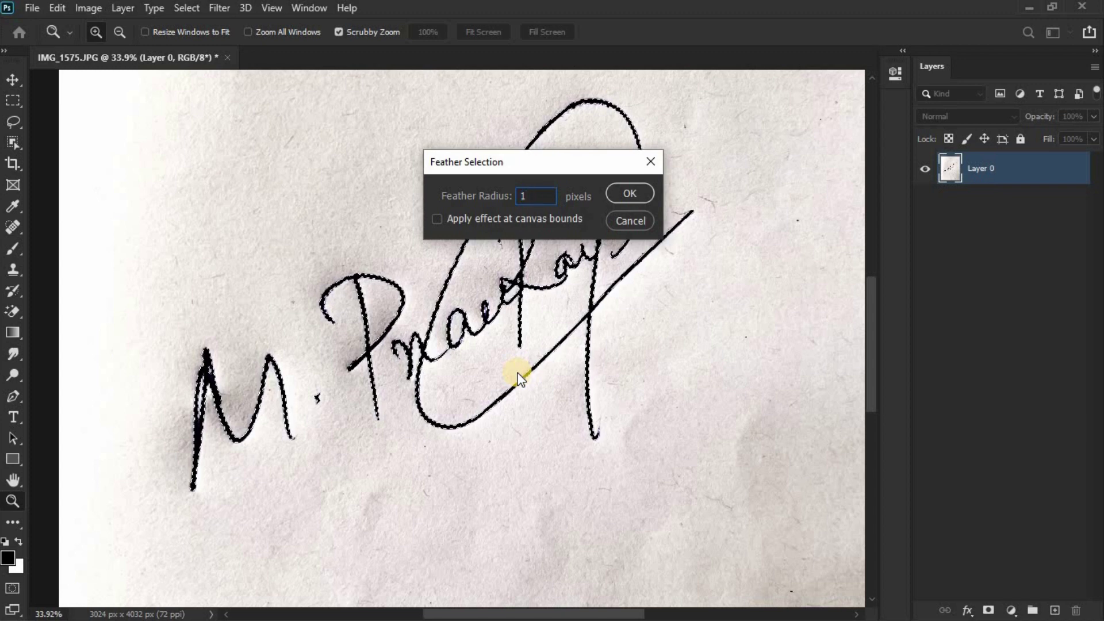
left_click(629, 192)
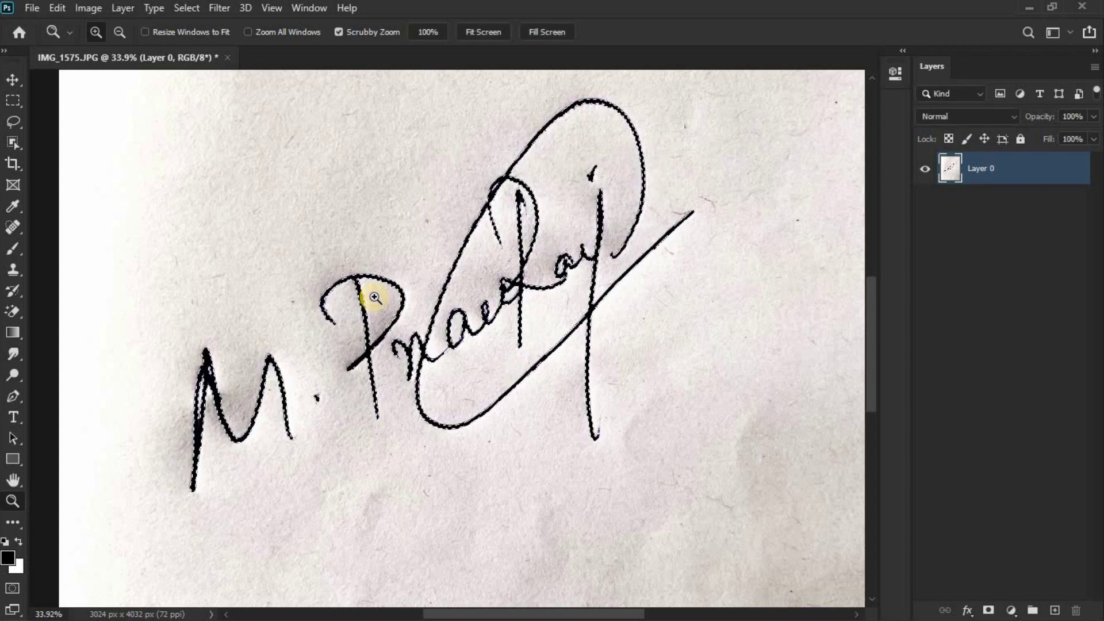
mouse_move(370, 291)
left_mouse_down()
mouse_move(451, 295)
mouse_move(391, 274)
mouse_move(353, 294)
mouse_move(382, 333)
mouse_move(483, 338)
mouse_move(468, 328)
mouse_move(475, 322)
mouse_move(476, 344)
mouse_move(461, 346)
left_mouse_up()
left_click_drag(676, 390, 598, 375)
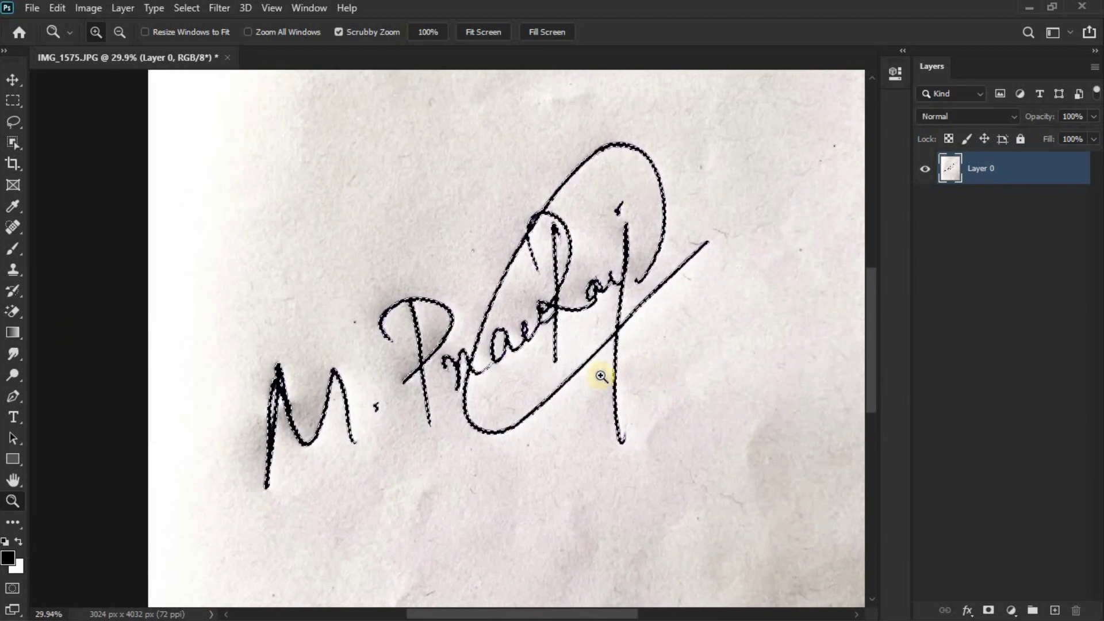
Swap the foreground and background colours and add a new empty layer above the photo.
left_click(18, 542)
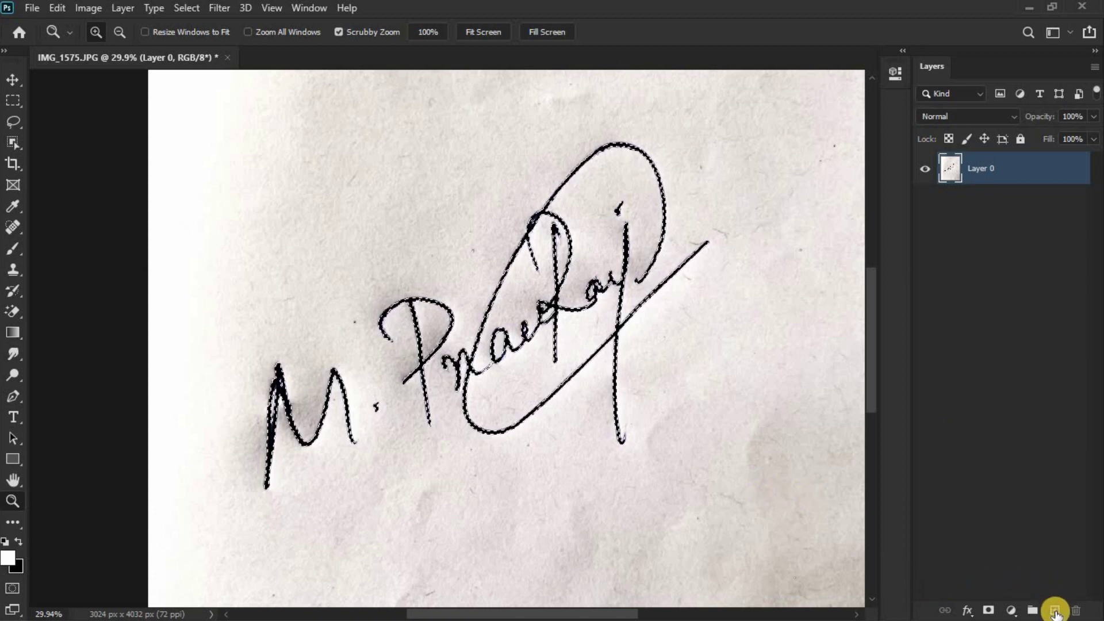
left_click(1055, 611)
scroll(643, 371, "down", 2)
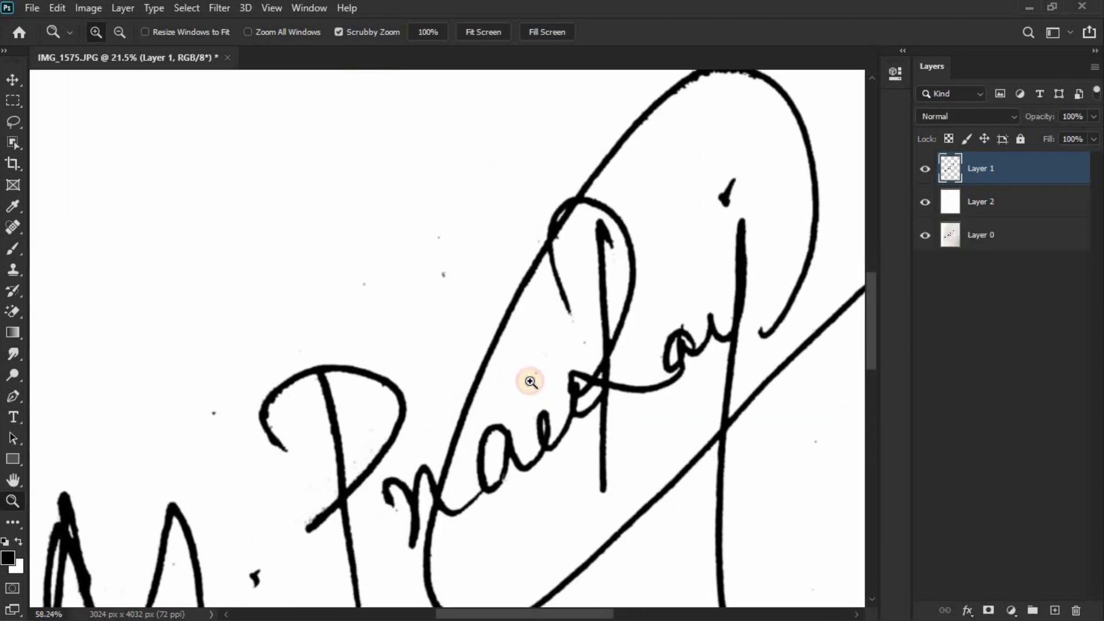
Zoom in on the isolated signature and switch to the plain brush-style Eraser.
left_click_drag(527, 380, 244, 340)
key("e")
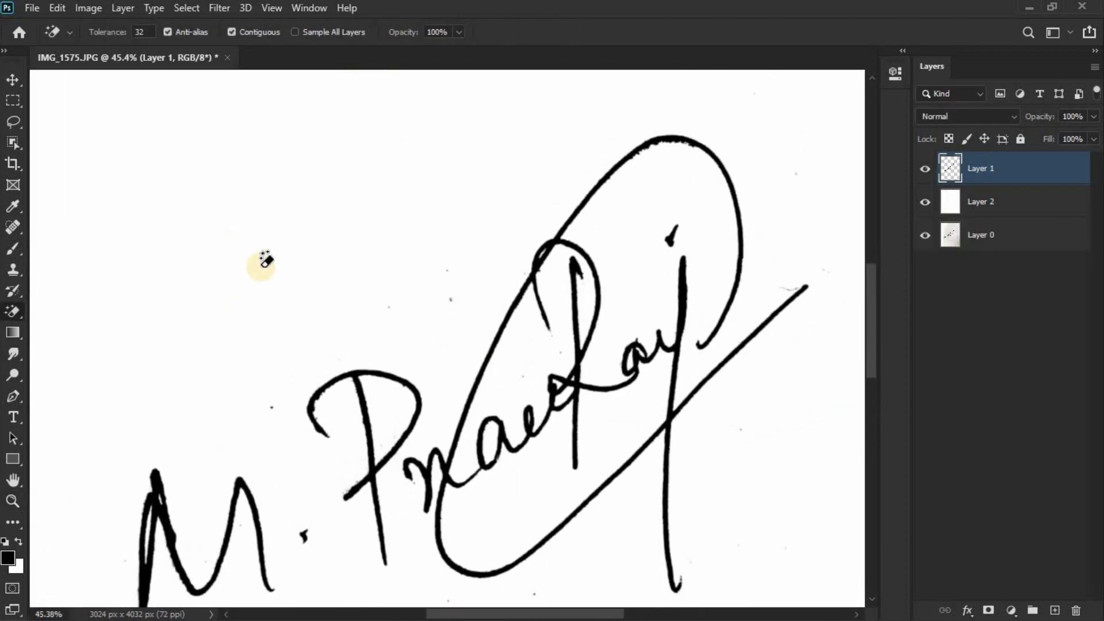
left_click(23, 313)
left_click(67, 308)
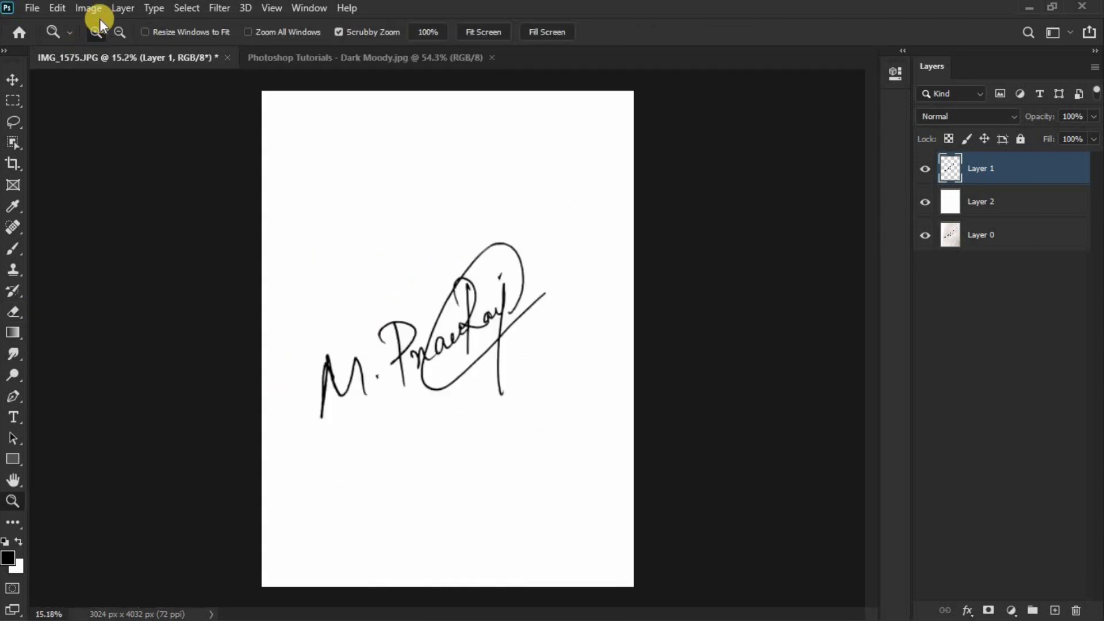
Define the isolated signature as a new brush preset, naming it after the signer.
left_click(92, 8)
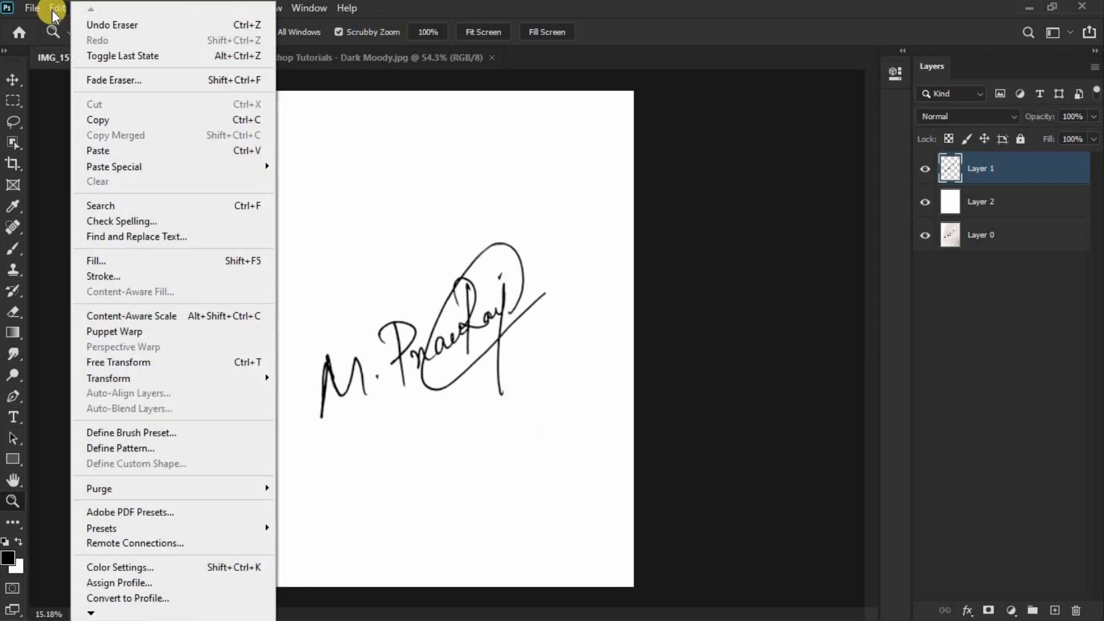
left_click(56, 12)
left_click(59, 11)
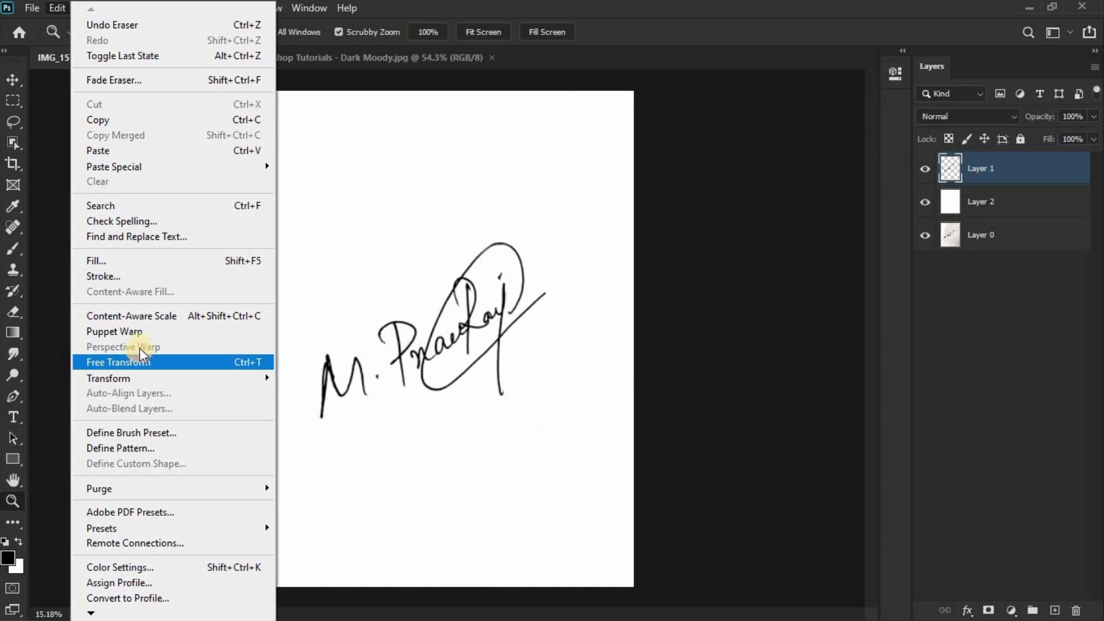
left_click(164, 436)
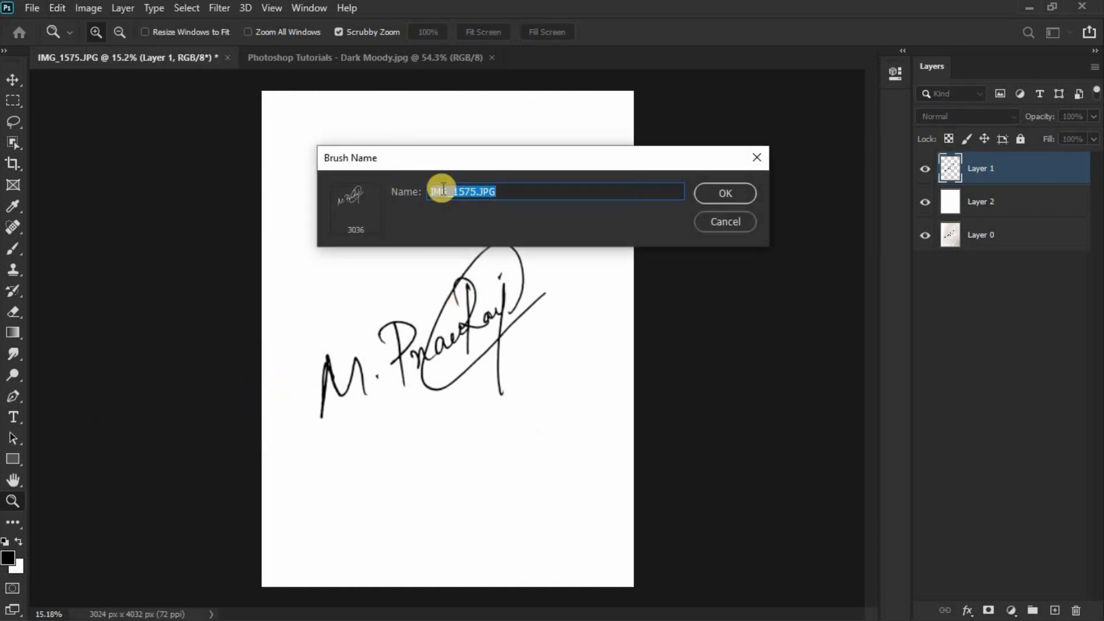
left_click_drag(504, 191, 384, 195)
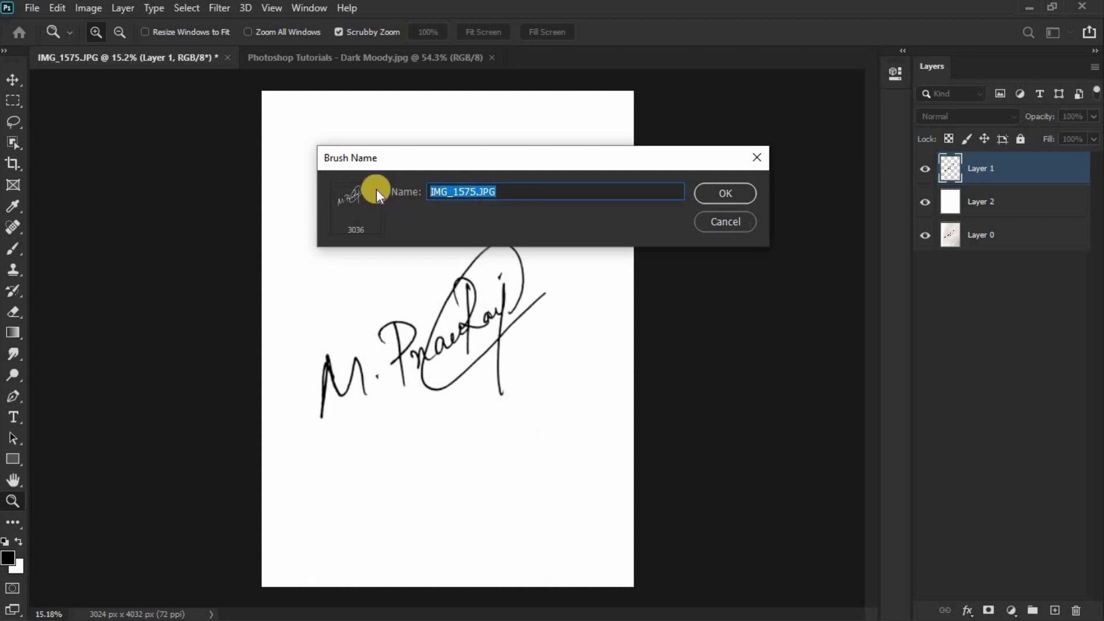
type("Pr")
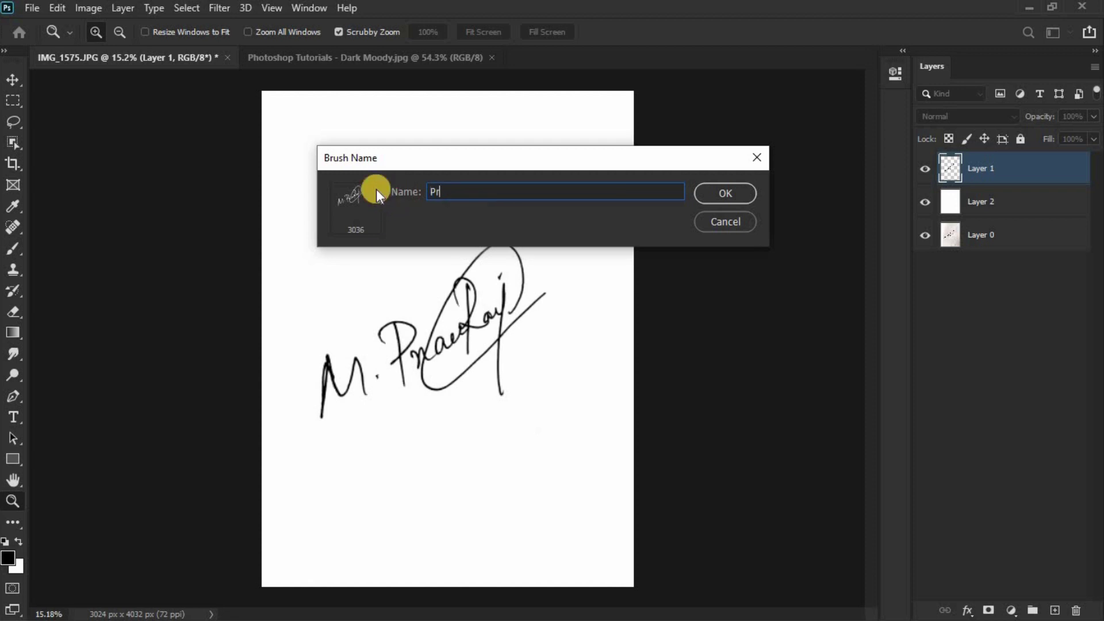
type("aveenuimac Eitograp")
triple_click(538, 195)
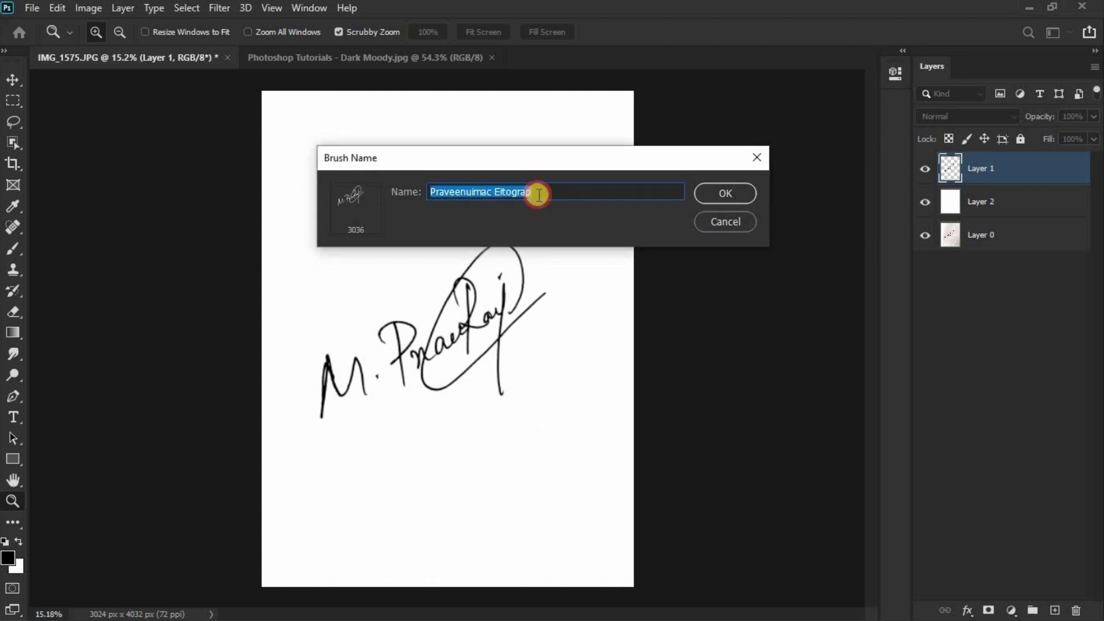
left_click(542, 195)
type("hy")
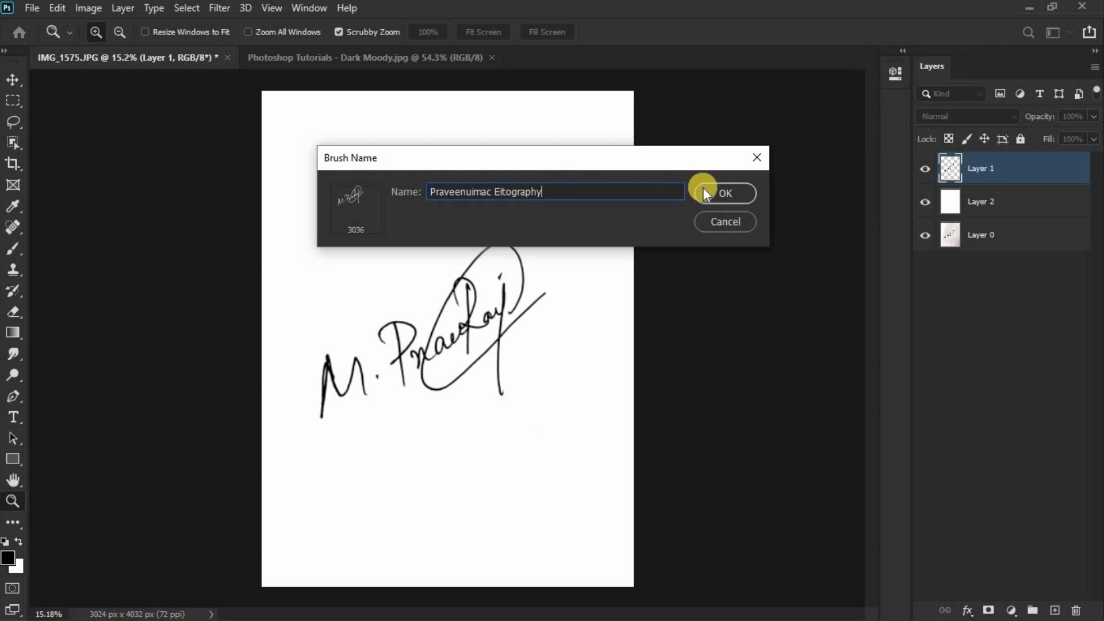
left_click(719, 190)
Stamp five more signature copies across the canvas, make white the painting colour, and bring up Dark Moody.
left_click(707, 193)
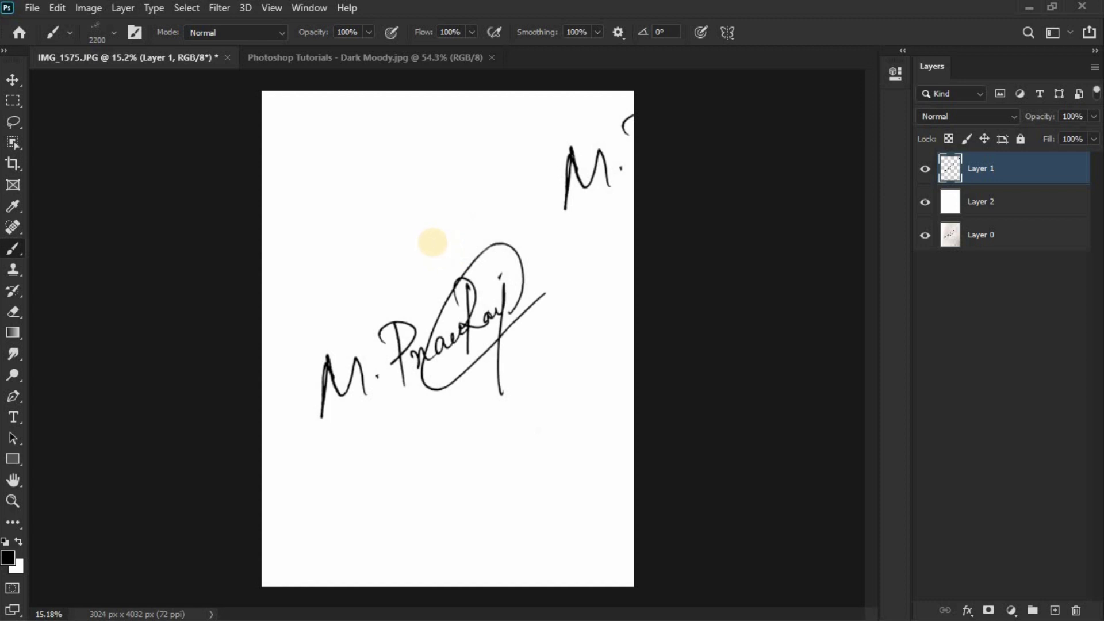
left_click(433, 241)
left_click(523, 510)
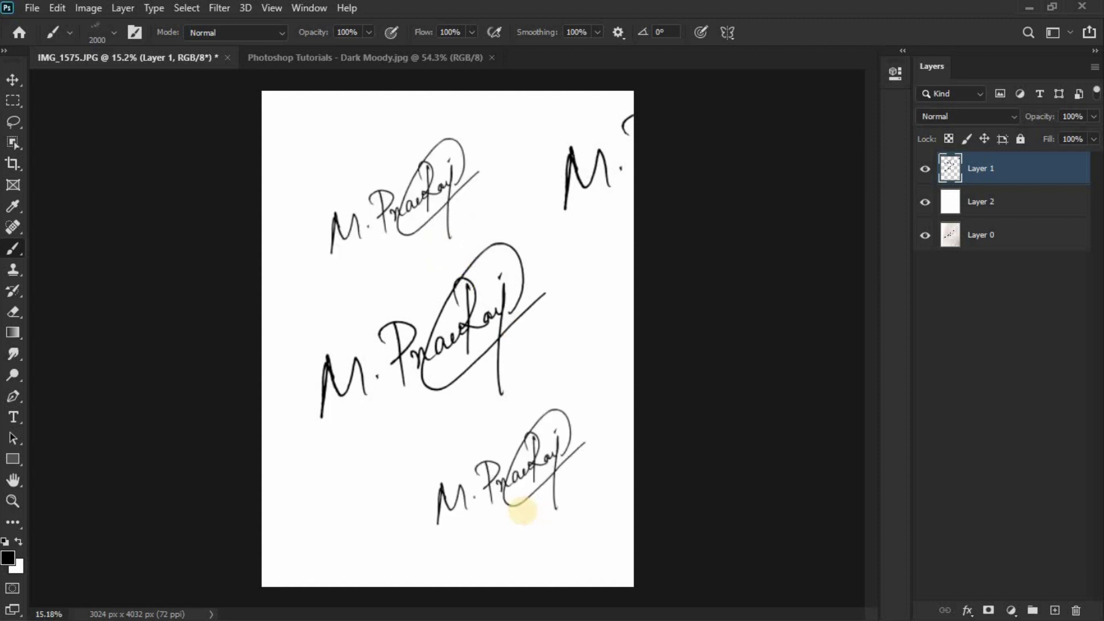
left_click(388, 512)
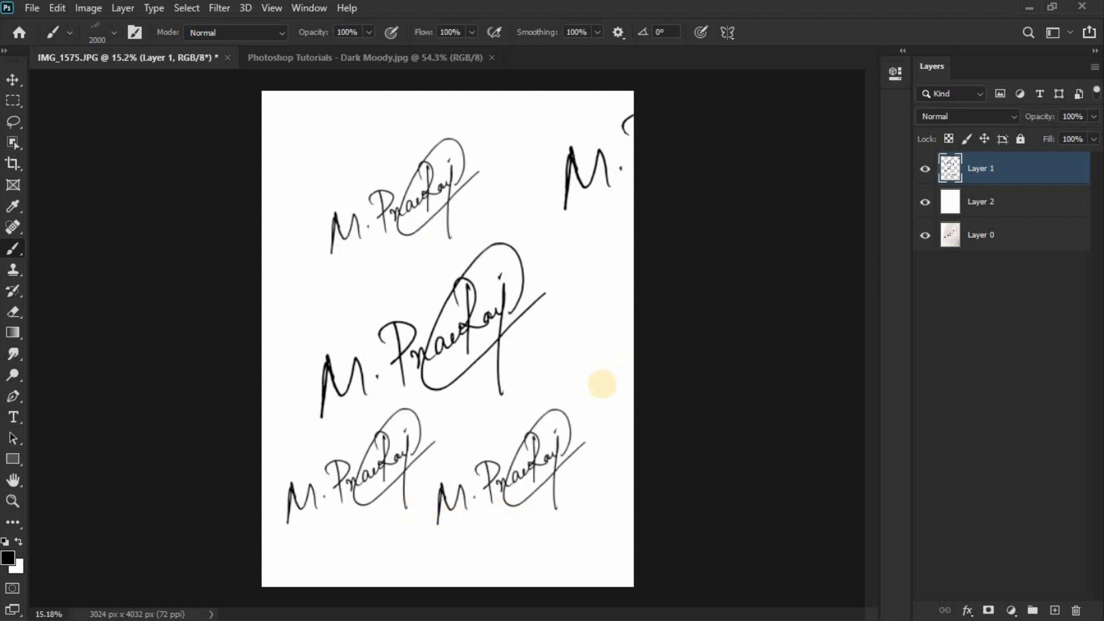
left_click(617, 382)
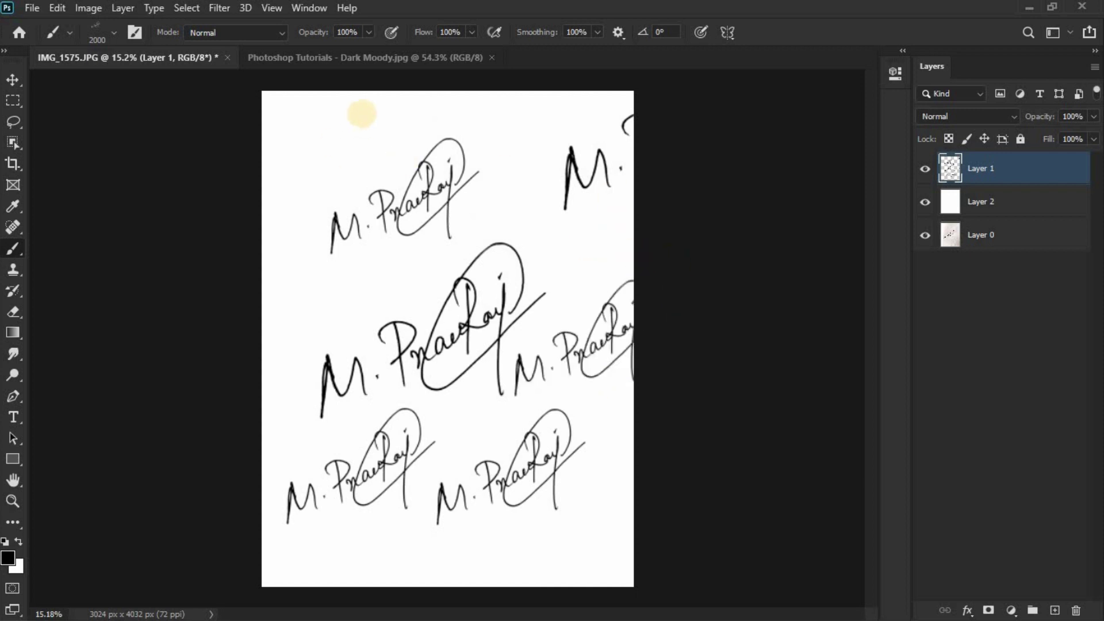
left_click(19, 541)
left_click(381, 57)
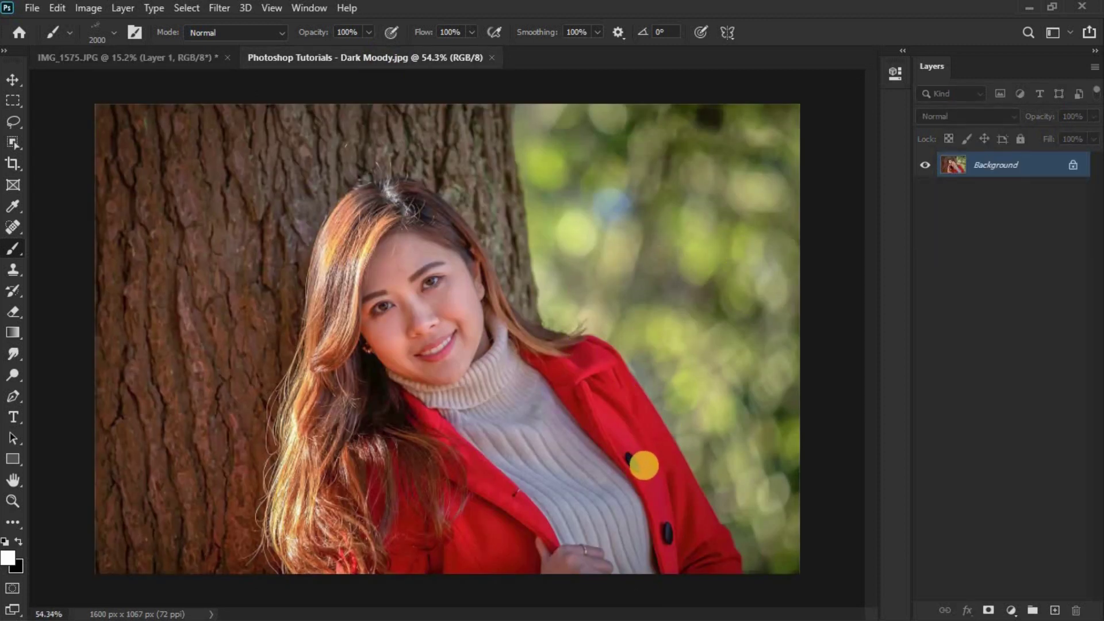
Stamp a white signature at brush size 500 on the portrait's upper-right greenery and zoom in to check it.
key("bracketleft")
key("bracketleft")
key("bracketleft")
key("bracketleft")
key("bracketleft")
key("bracketleft")
key("bracketleft")
key("bracketleft")
key("bracketleft")
key("bracketleft")
key("bracketleft")
key("bracketleft")
key("bracketleft")
key("bracketleft")
key("bracketleft")
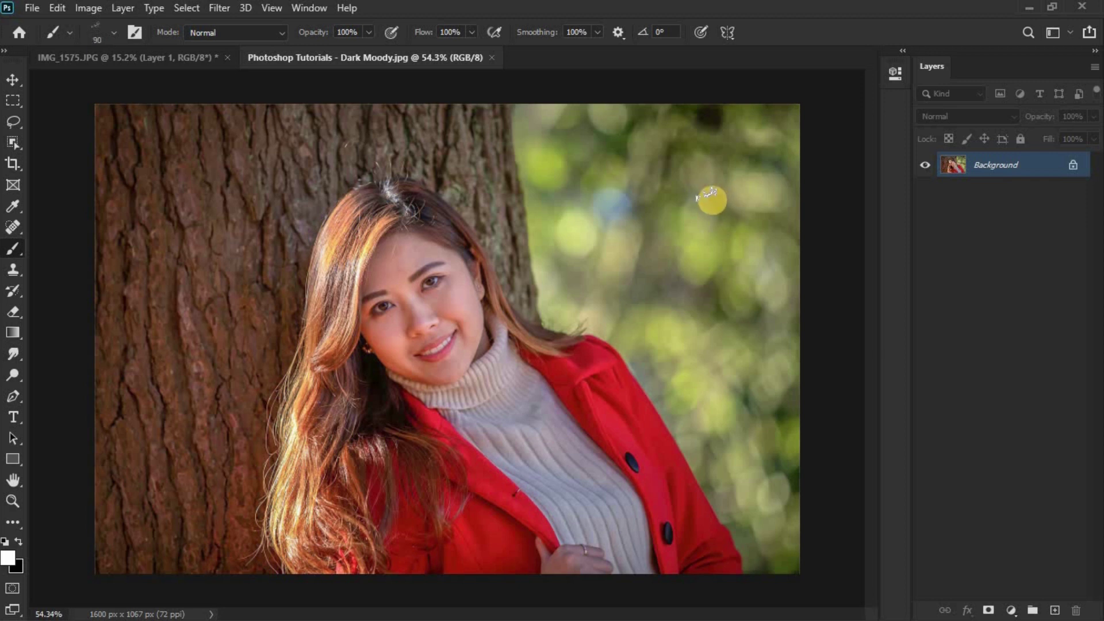
key("bracketright")
key("bracketright")
key("bracketright")
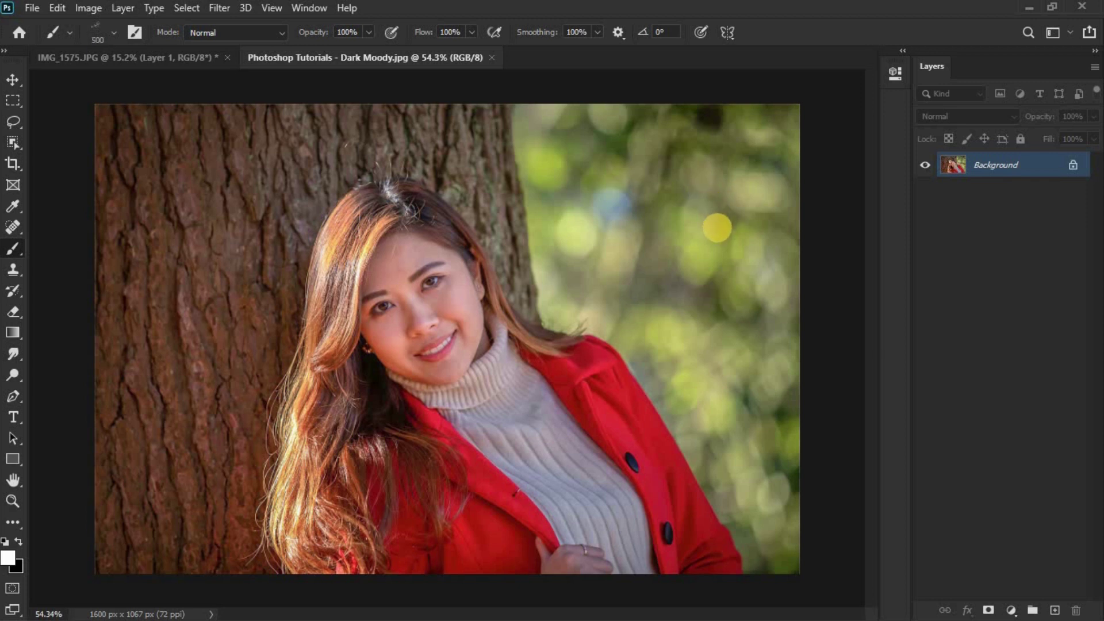
left_click(723, 222)
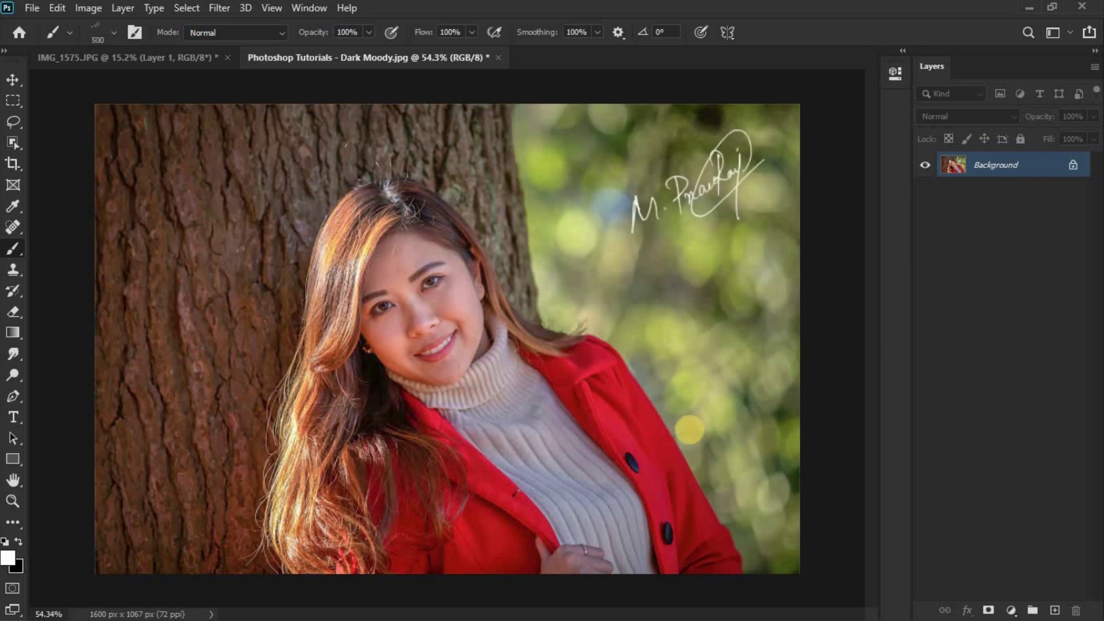
key("z")
mouse_move(779, 211)
left_mouse_down()
mouse_move(845, 226)
mouse_move(719, 244)
mouse_move(695, 264)
mouse_move(712, 261)
left_mouse_up()
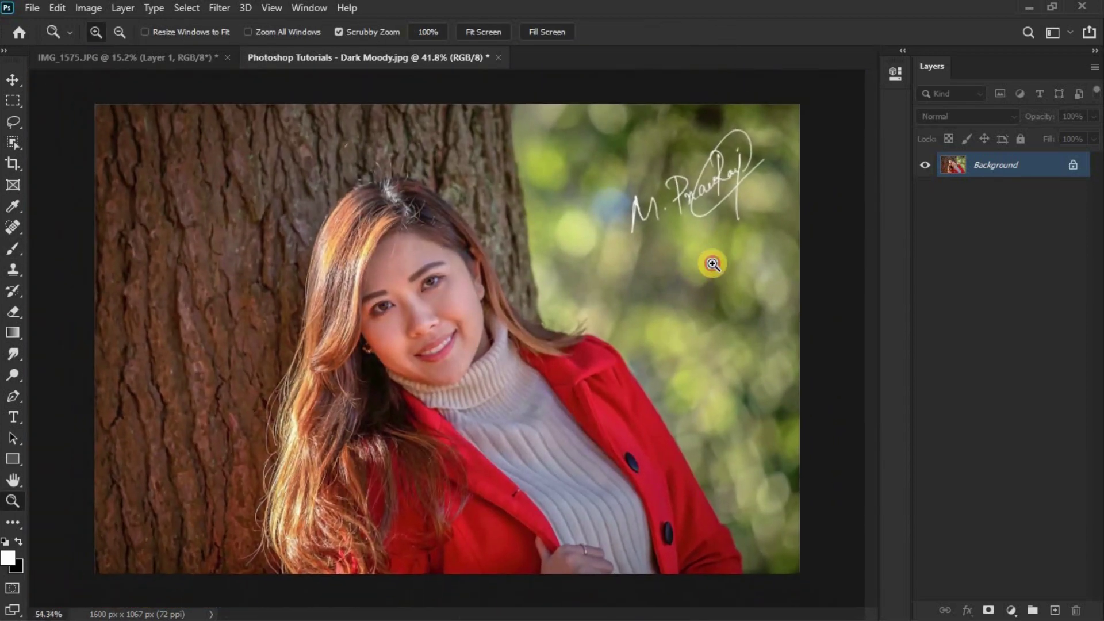